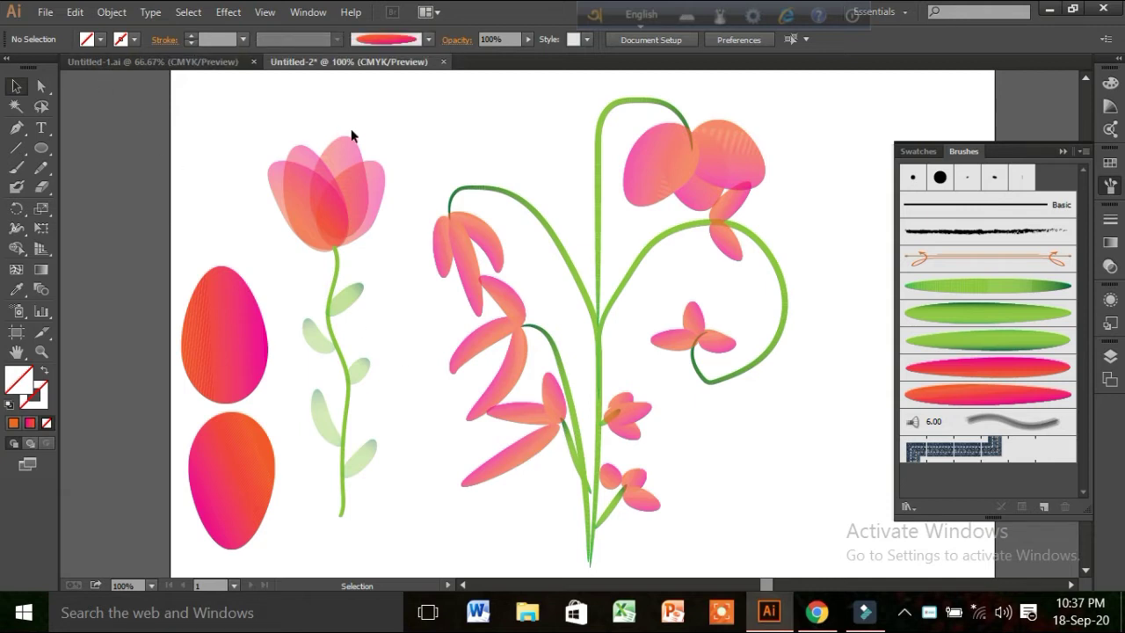
Step: Review the tree artwork in Untitled-1, return to the flower sheet, and start a new document
click(111, 58)
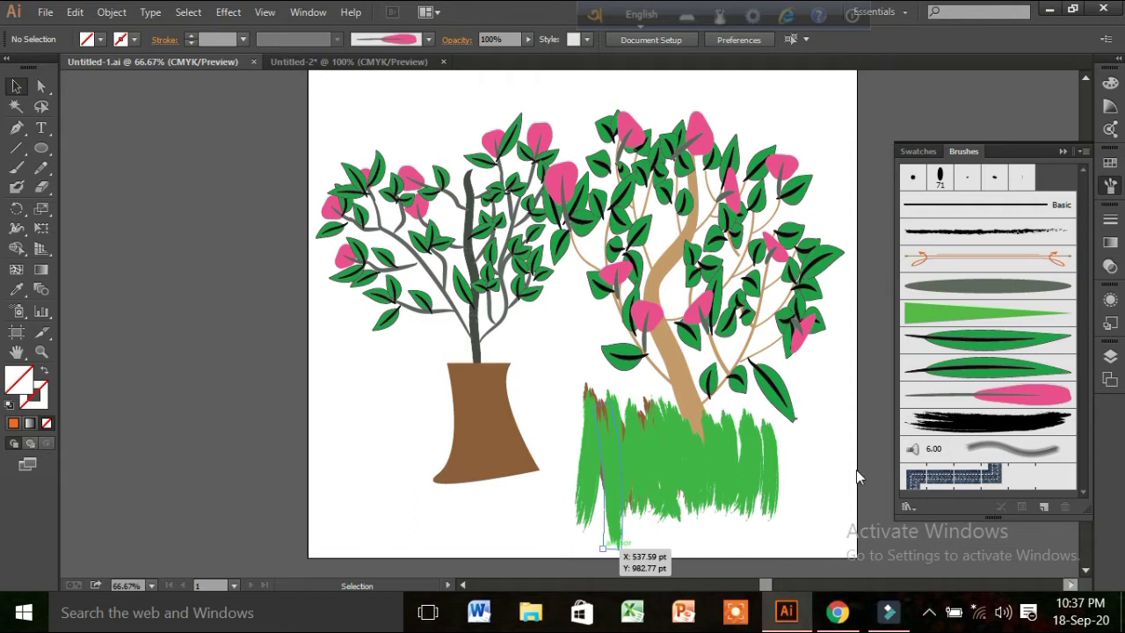
scroll(856, 469, right, 2)
scroll(856, 469, right, 2)
scroll(856, 469, right, 1)
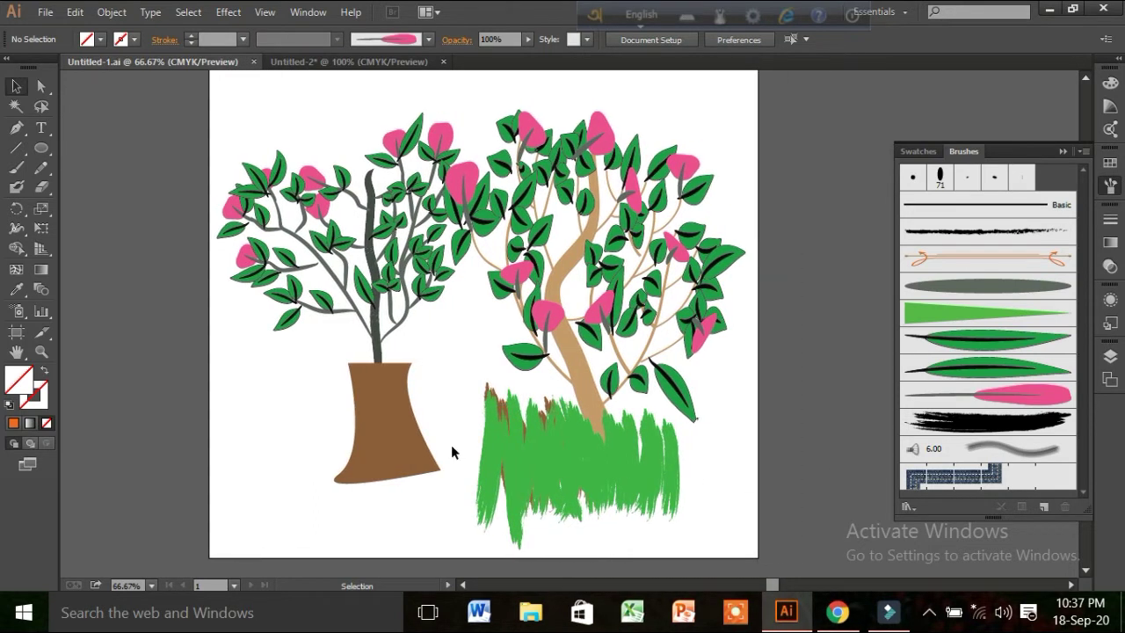
click(260, 59)
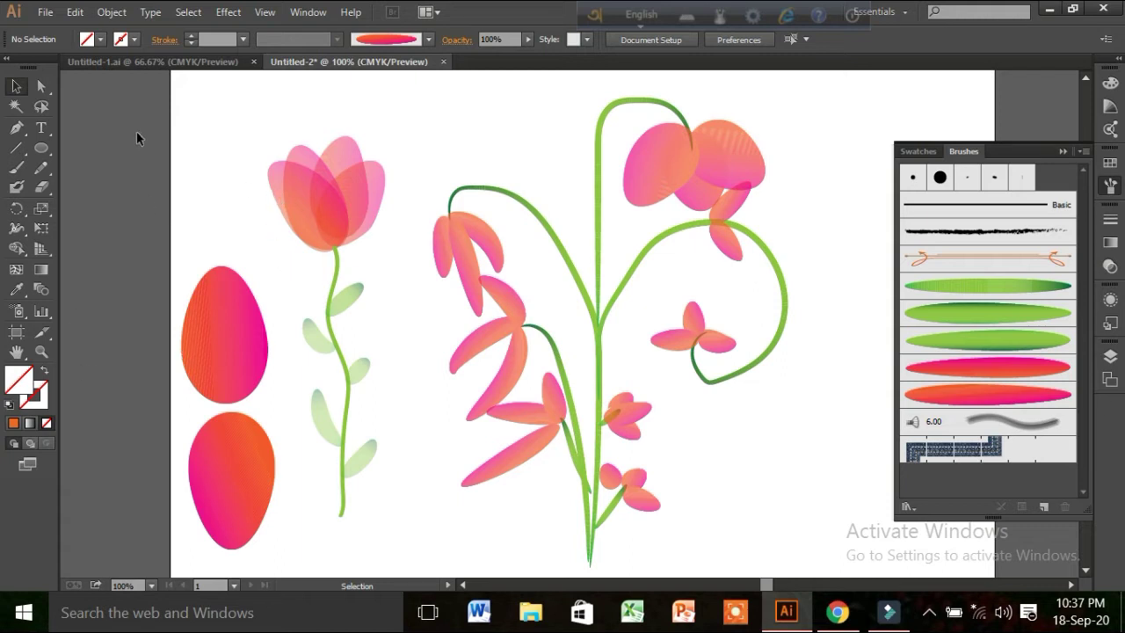
click(45, 12)
Step: Create the blank Untitled-3 document and switch back to the flower artwork
click(659, 457)
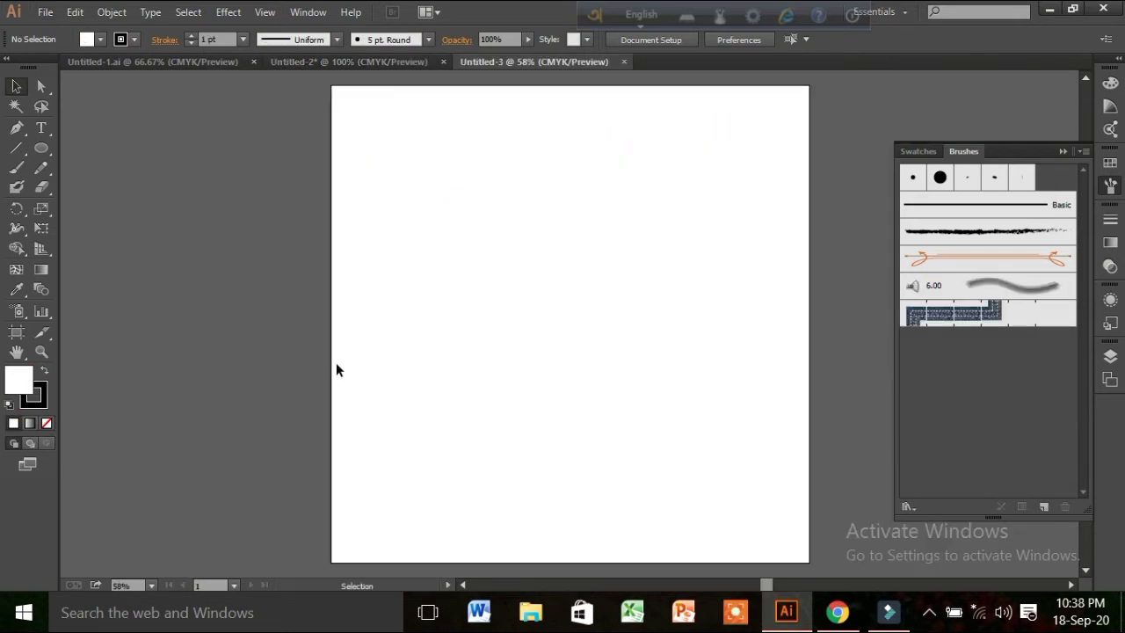
click(254, 58)
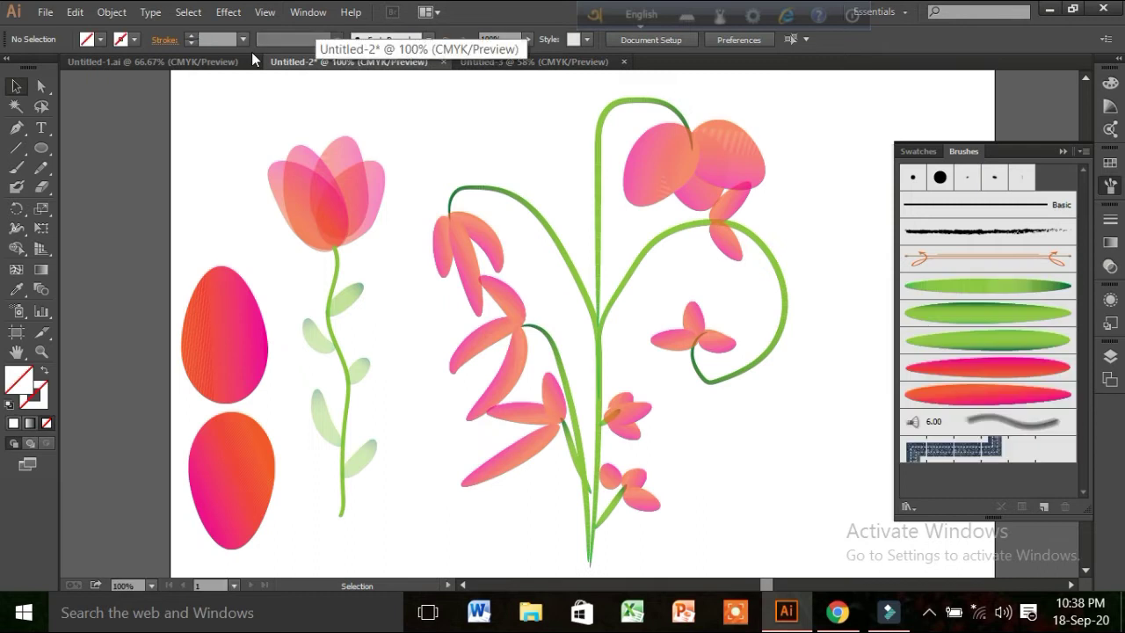
key(ctrl+Tab)
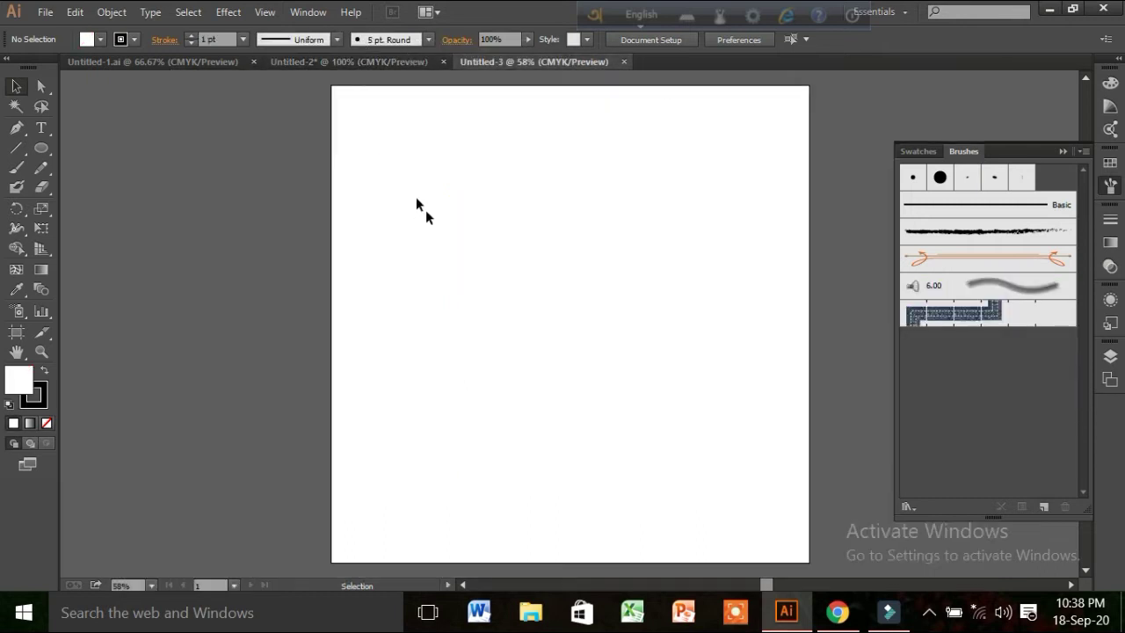
key(ctrl+shift+Tab)
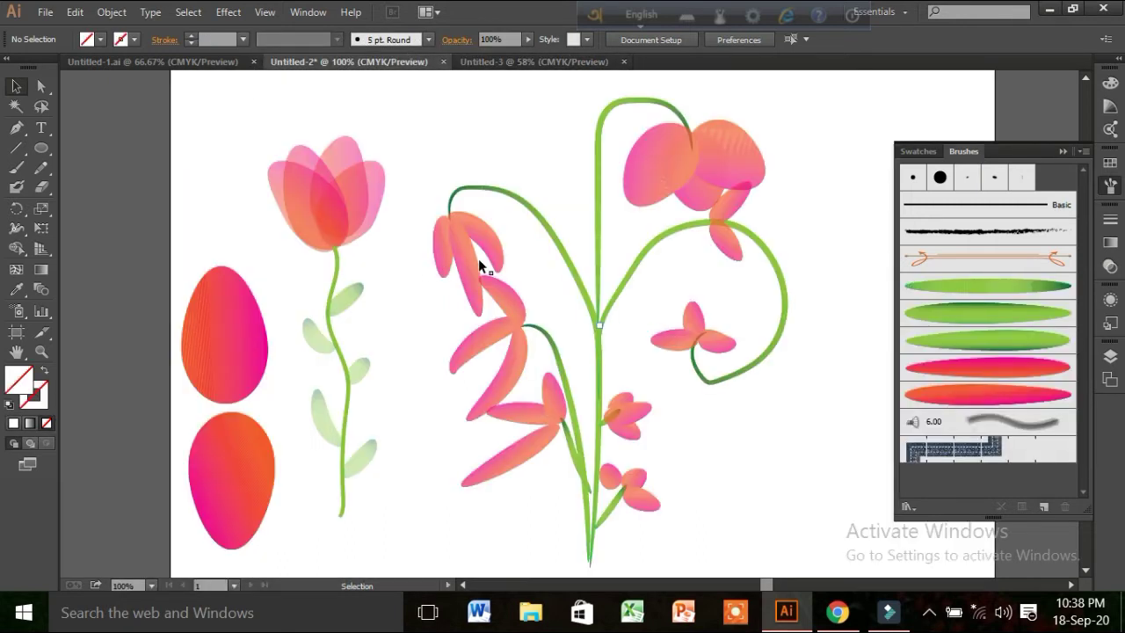
Step: Copy the gradient flower bouquet into Untitled-3 and place it on the right
click(479, 262)
drag(478, 261, 443, 255)
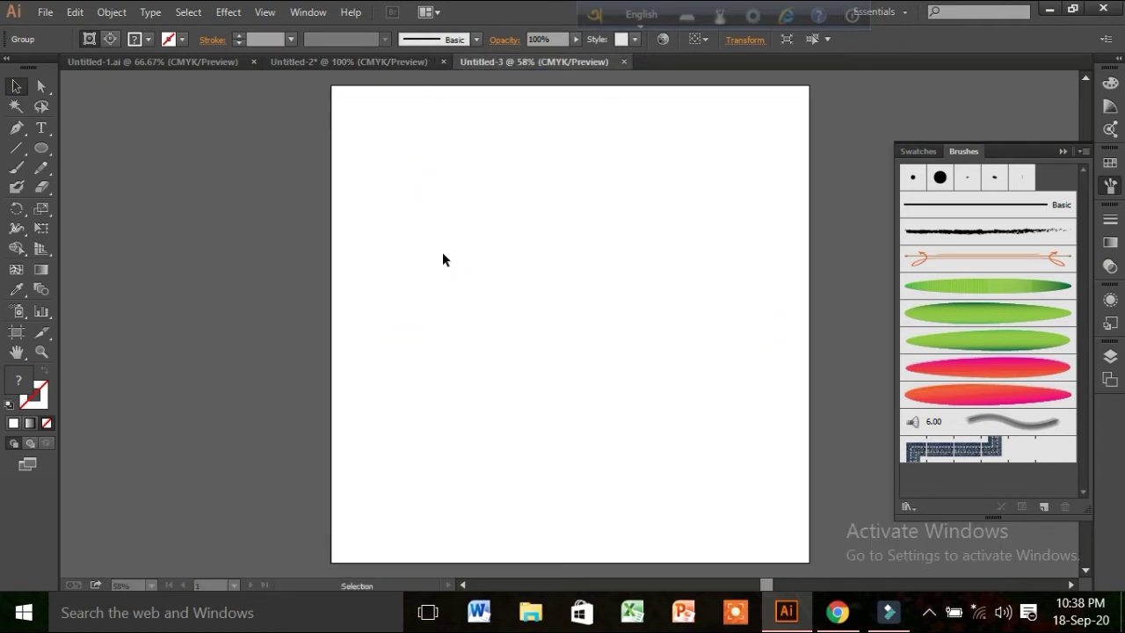
drag(442, 252, 442, 252)
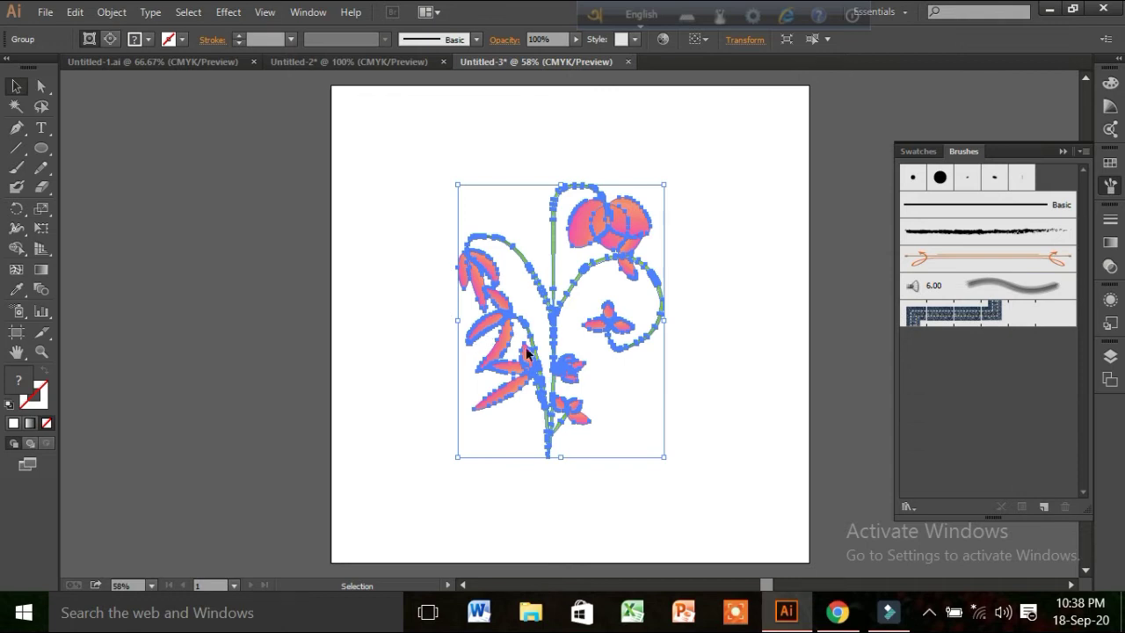
click(576, 313)
drag(444, 253, 557, 241)
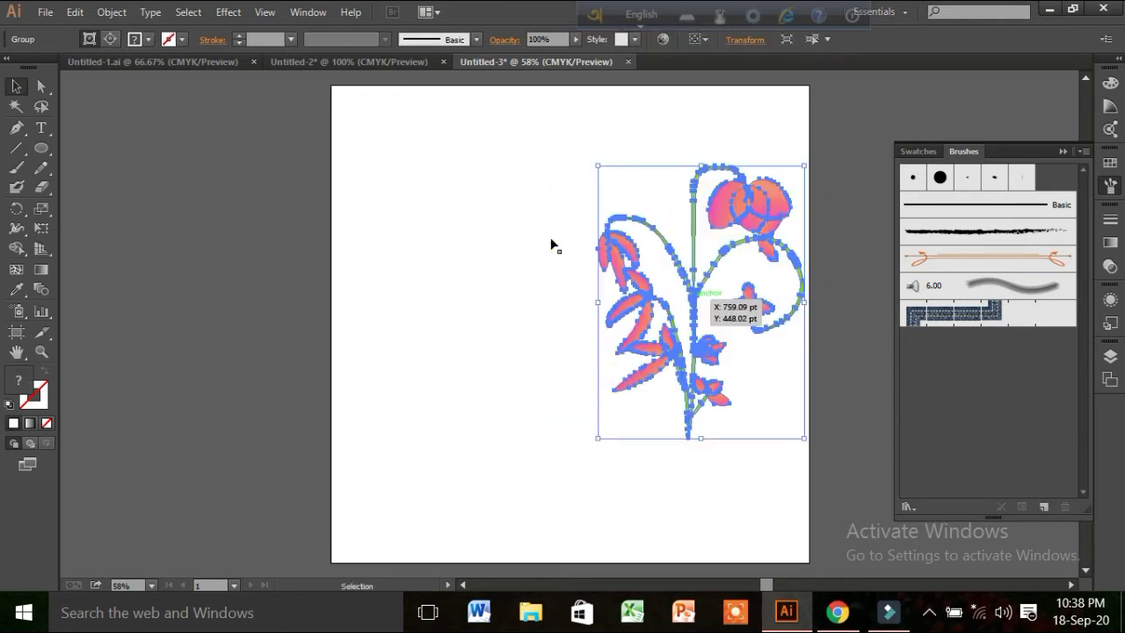
click(432, 276)
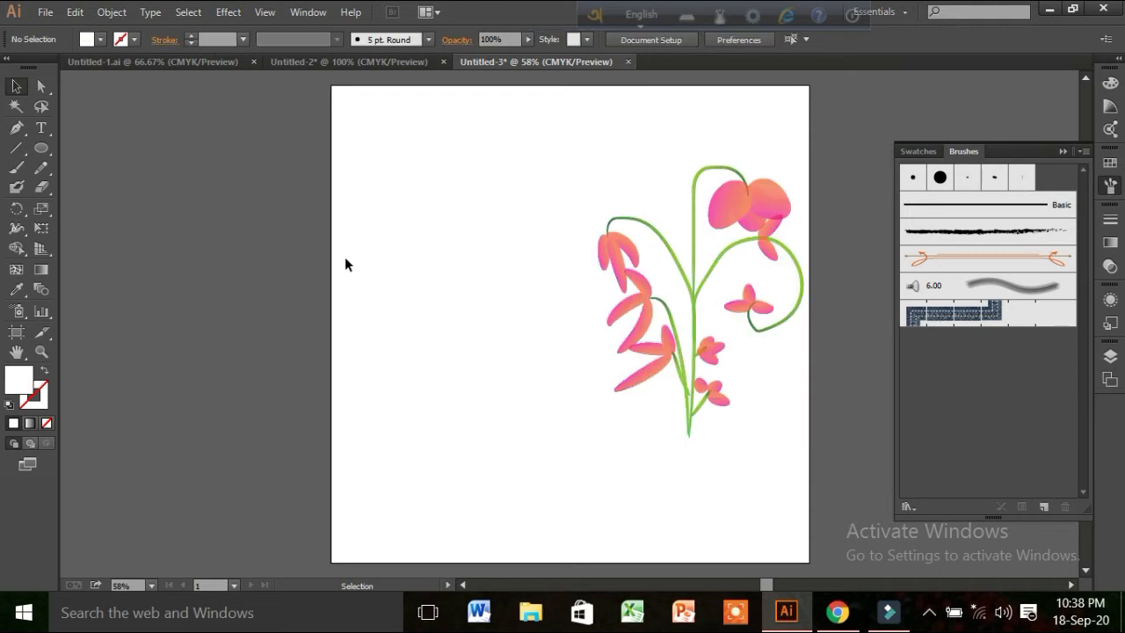
Step: Copy the pink tulip into Untitled-3 and enlarge it proportionally
click(283, 61)
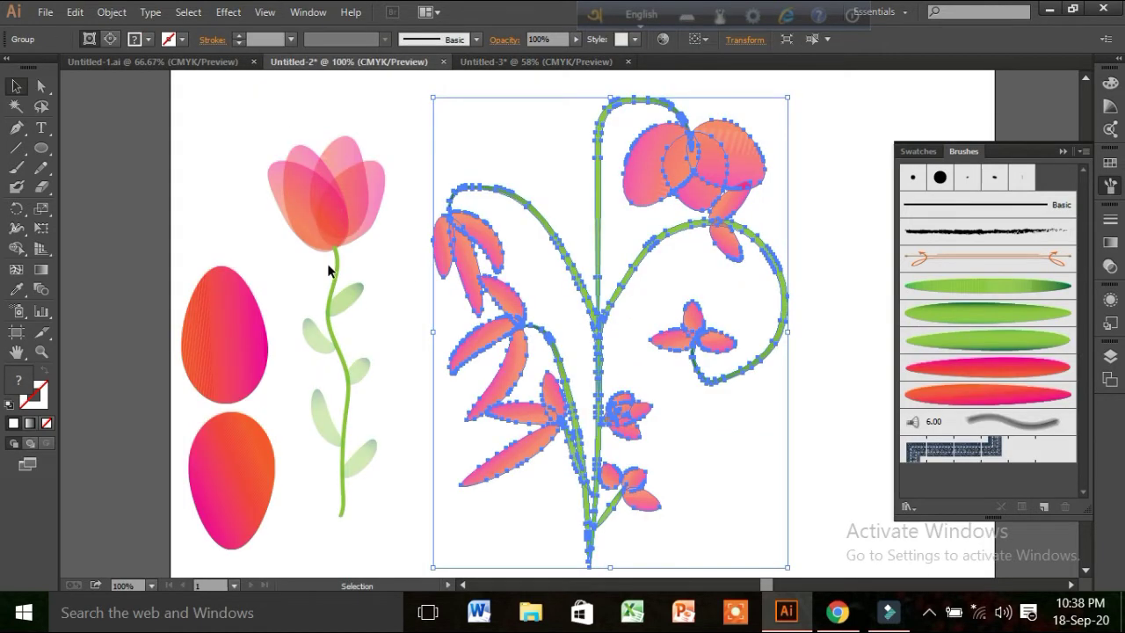
mouse_move(267, 257)
mouse_down()
mouse_move(410, 66)
mouse_move(356, 296)
mouse_up()
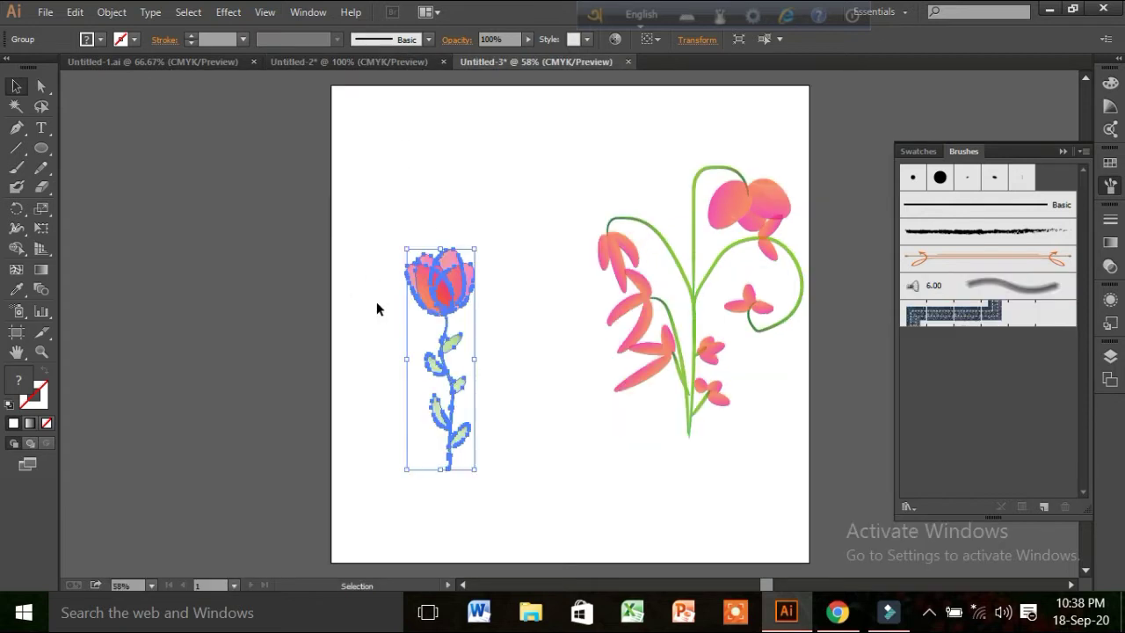
click(343, 317)
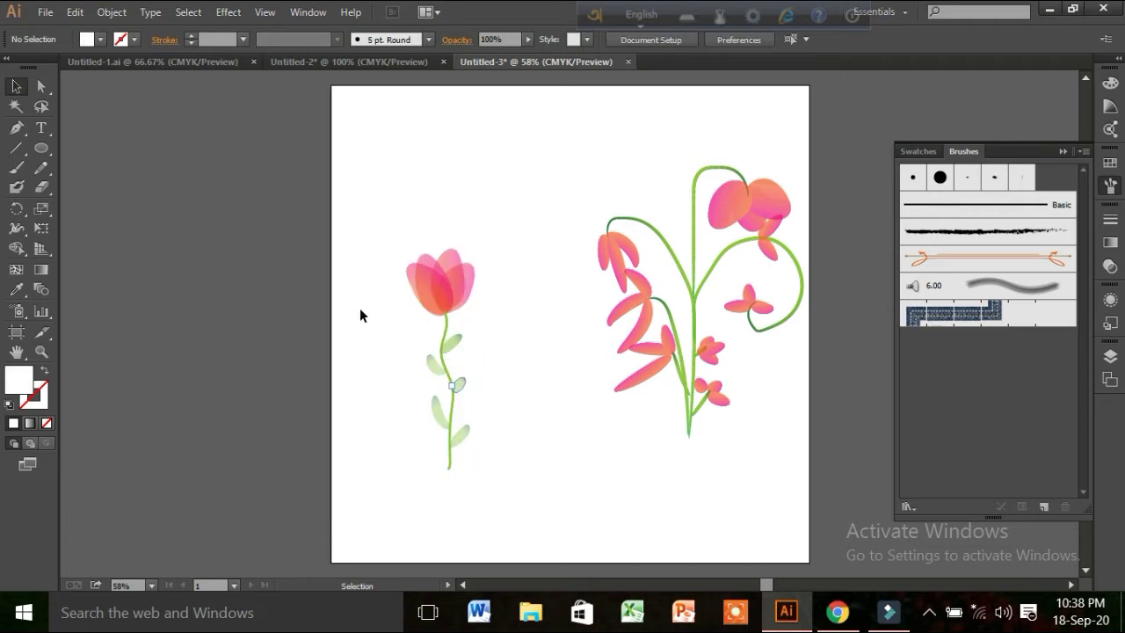
key(ctrl+z)
drag(382, 177, 403, 103)
Step: Enlarge the bouquet copy and move it up beside the tulip
click(565, 294)
click(608, 259)
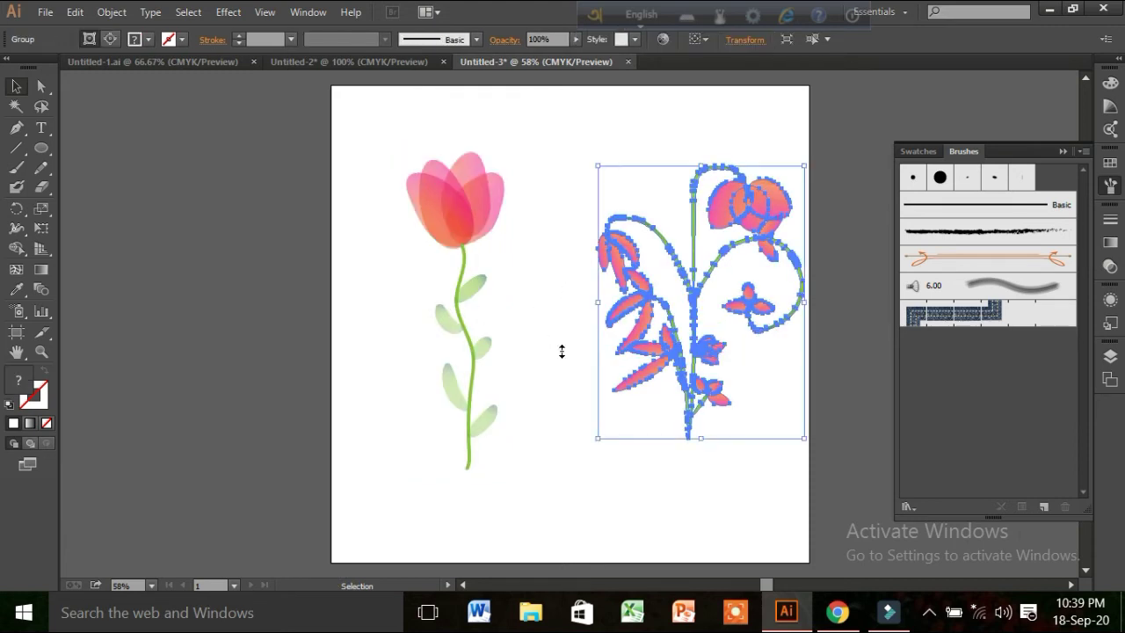
drag(561, 352, 554, 419)
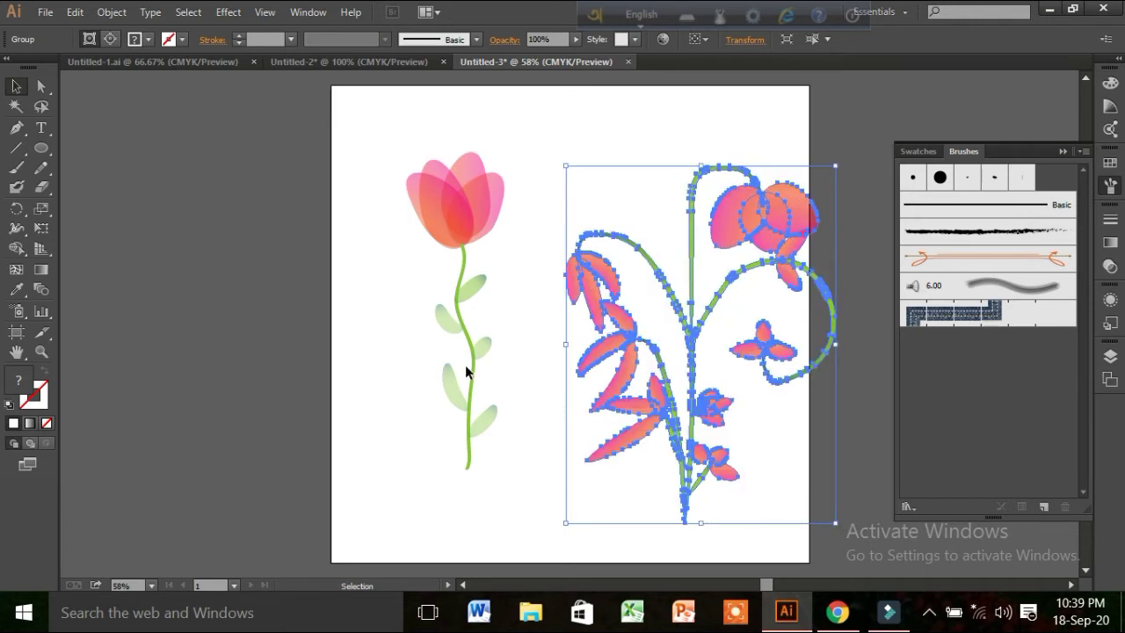
click(412, 381)
drag(554, 269, 506, 259)
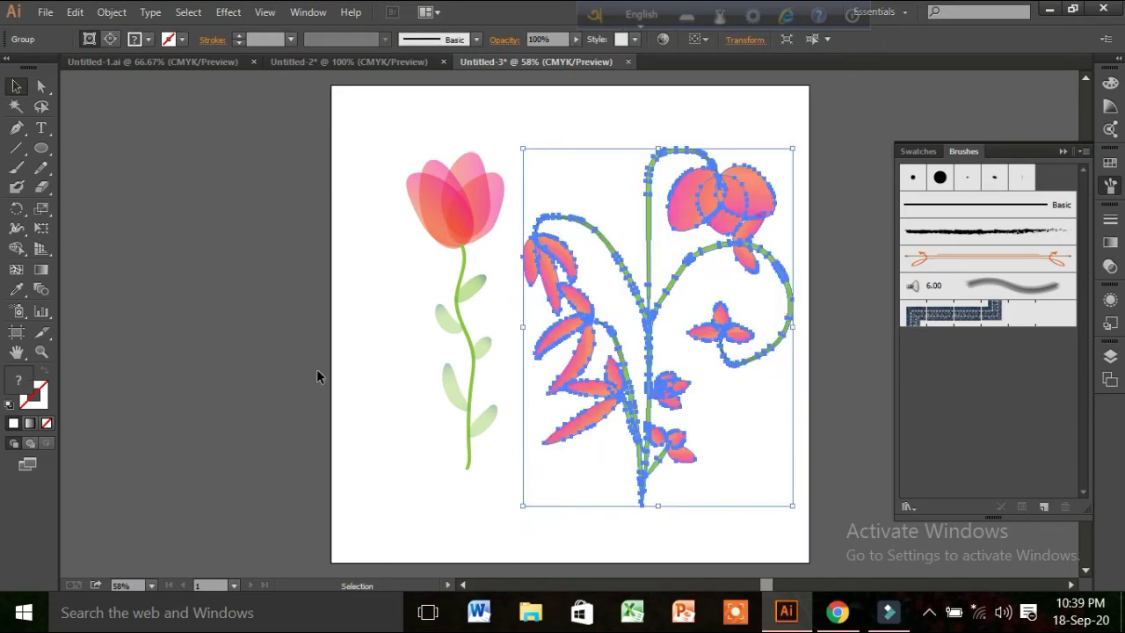
click(336, 409)
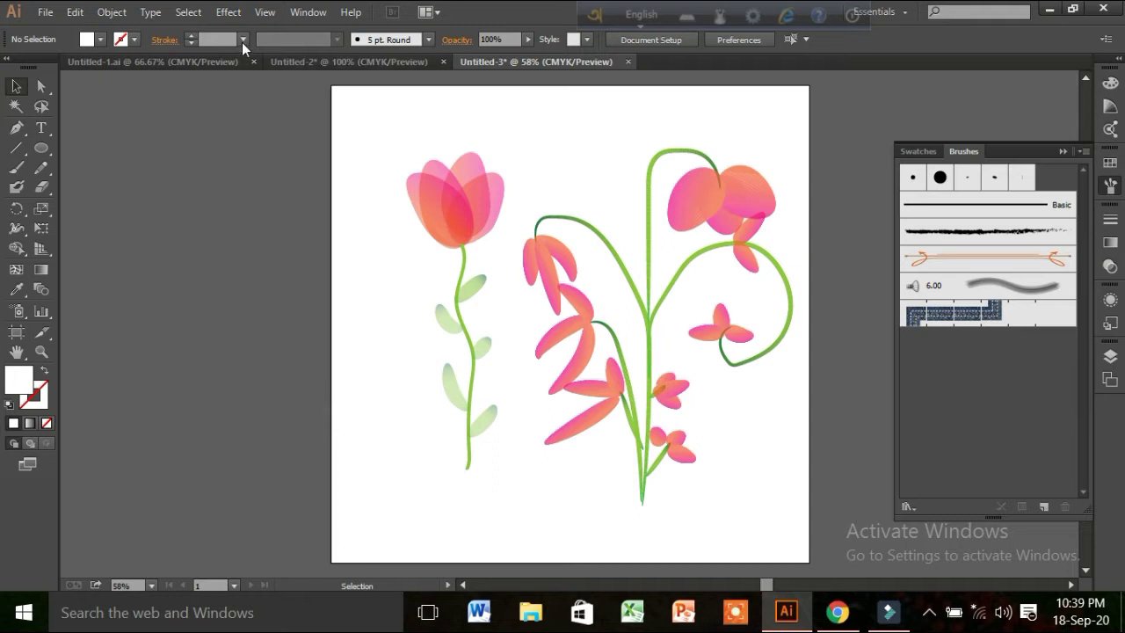
Step: Delete the tulip and gradient bouquet from the original Untitled-2 sheet
click(349, 61)
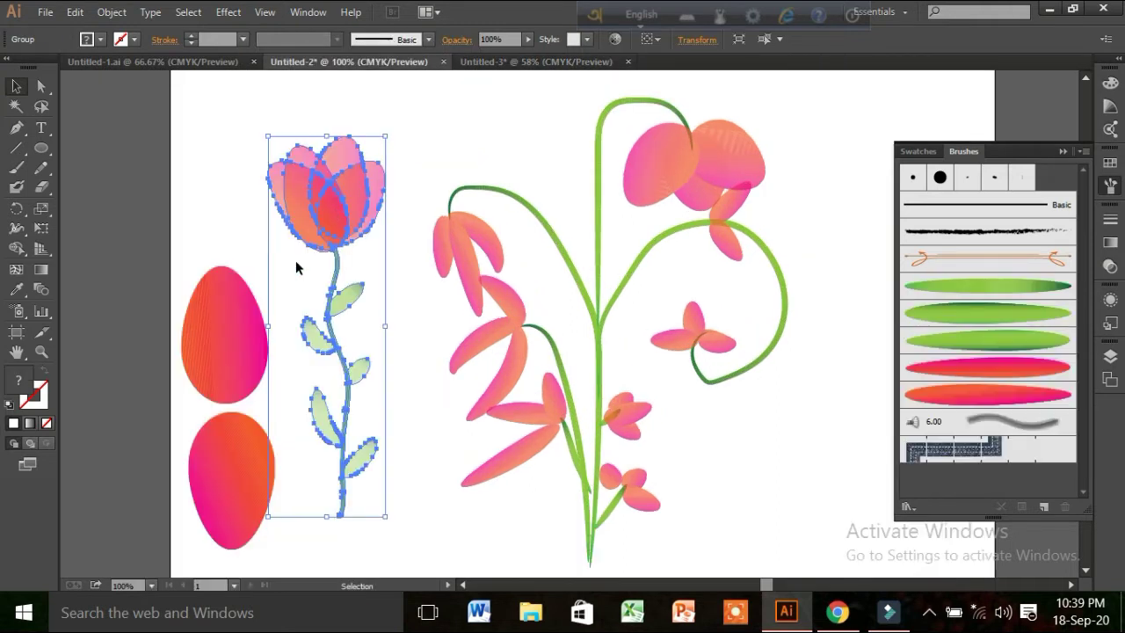
key(Delete)
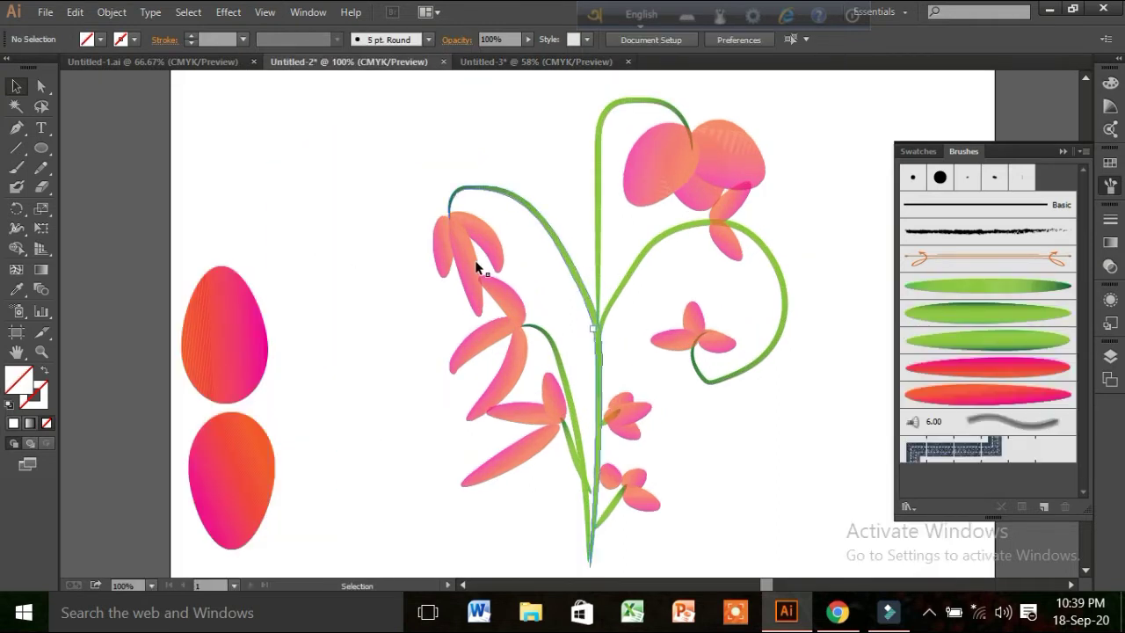
click(476, 264)
key(a)
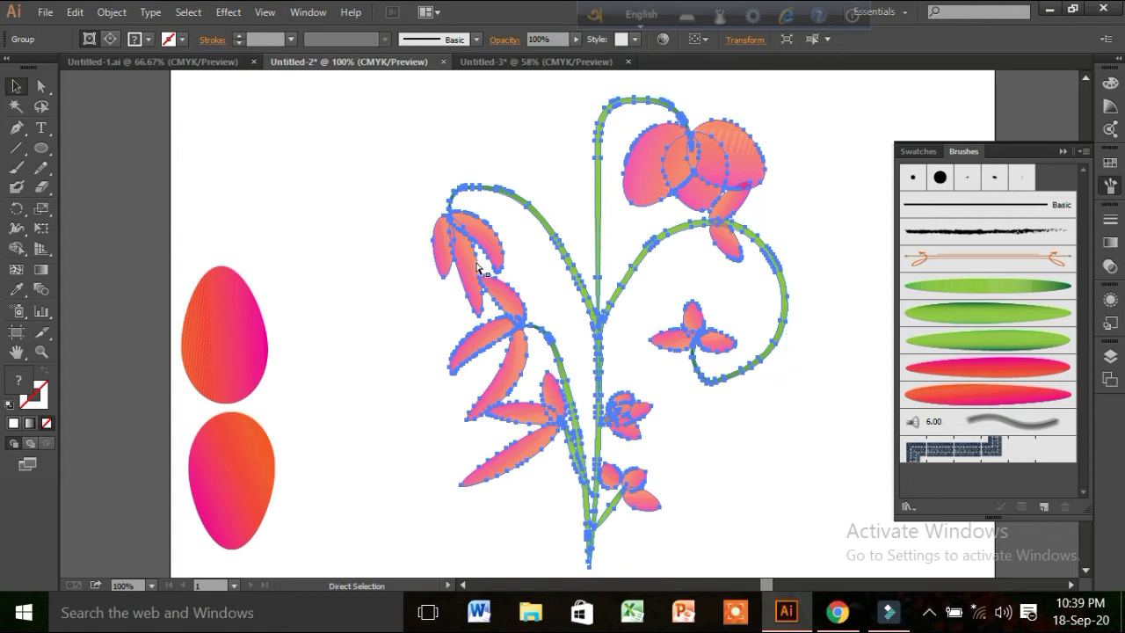
key(Delete)
Step: Paint a wavy green Paintbrush stroke and select it
key(b)
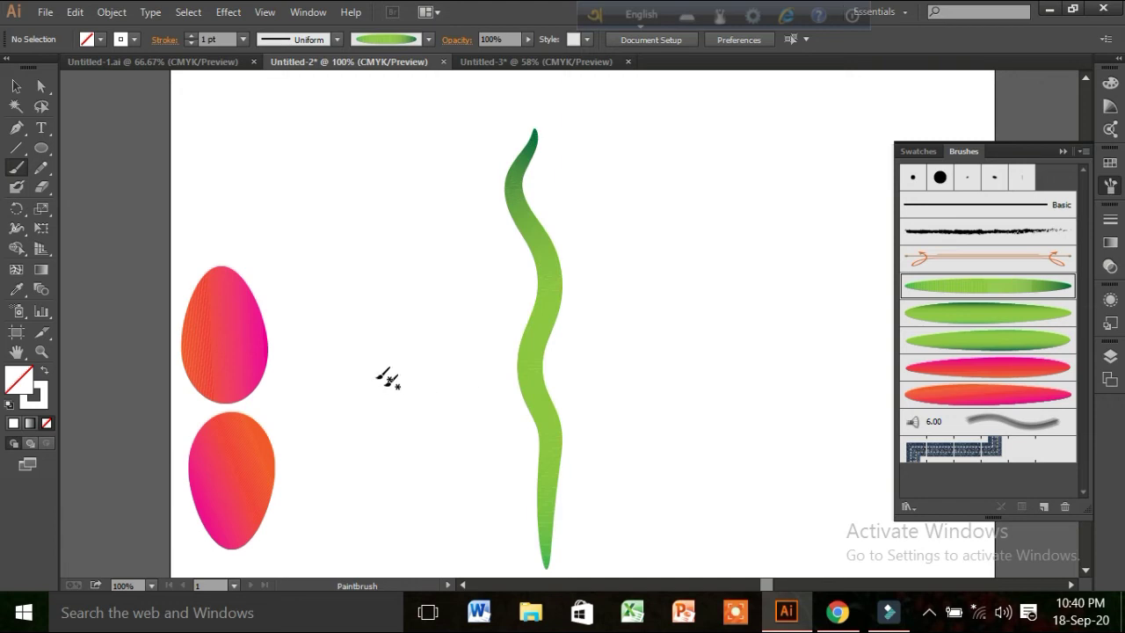
click(16, 85)
click(523, 322)
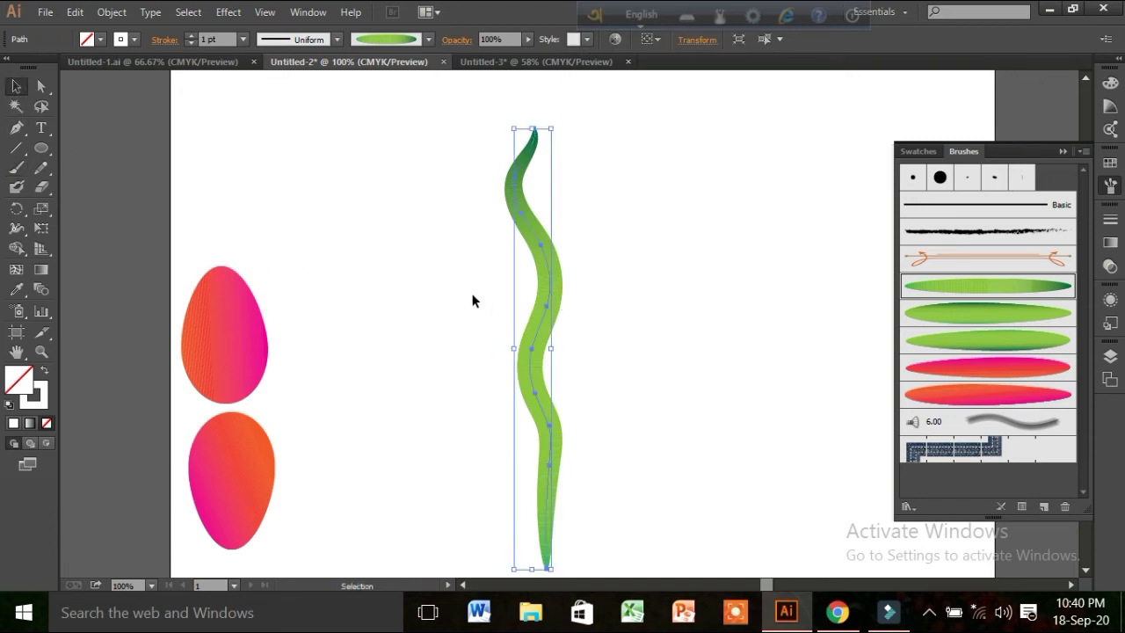
Step: Thin the wavy stroke's weight step by step down to 0.25 pt
click(242, 39)
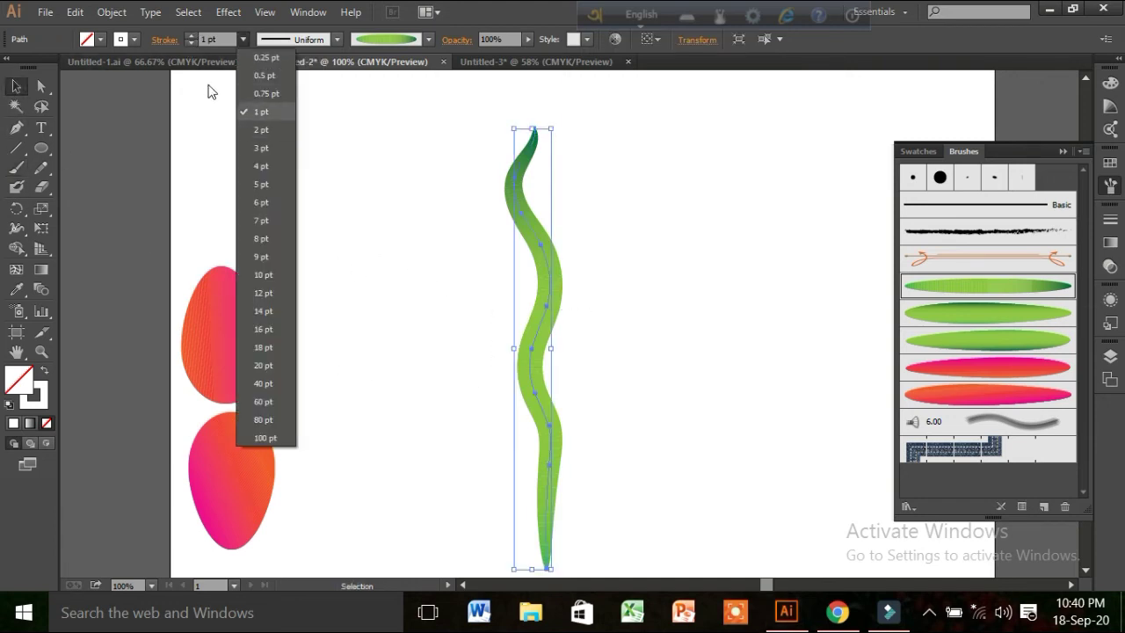
click(264, 93)
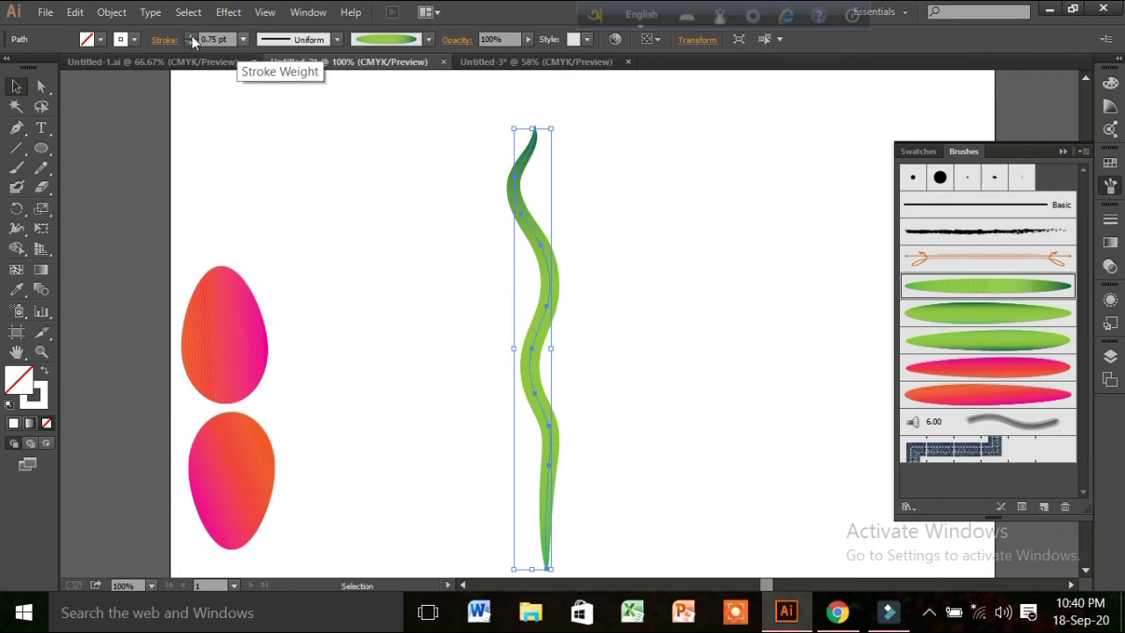
click(243, 39)
click(263, 75)
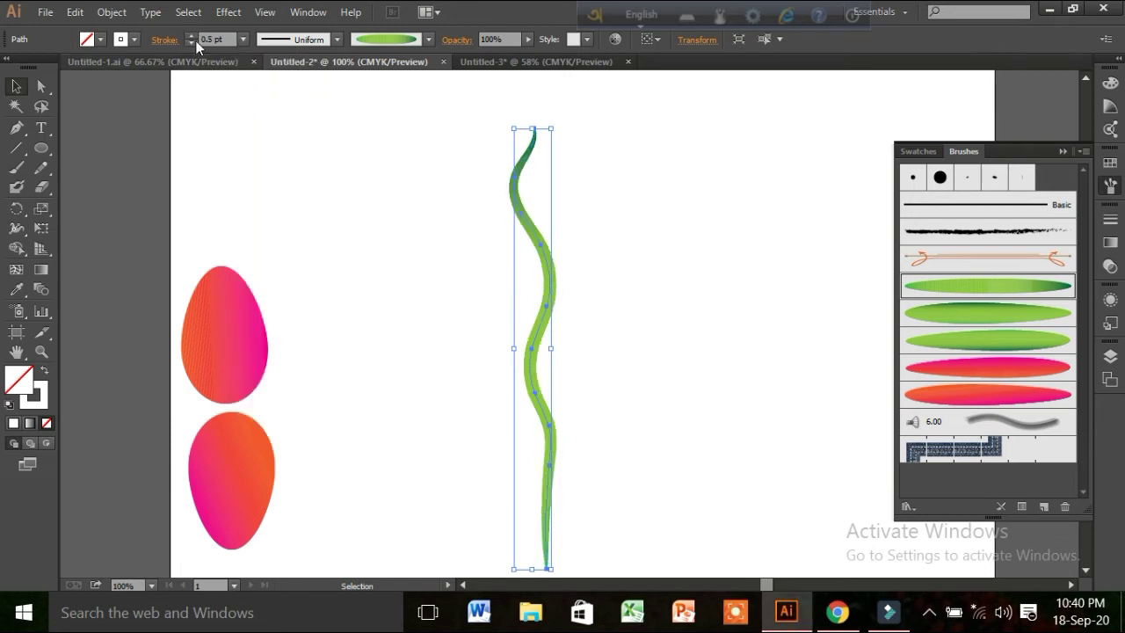
click(243, 39)
click(266, 57)
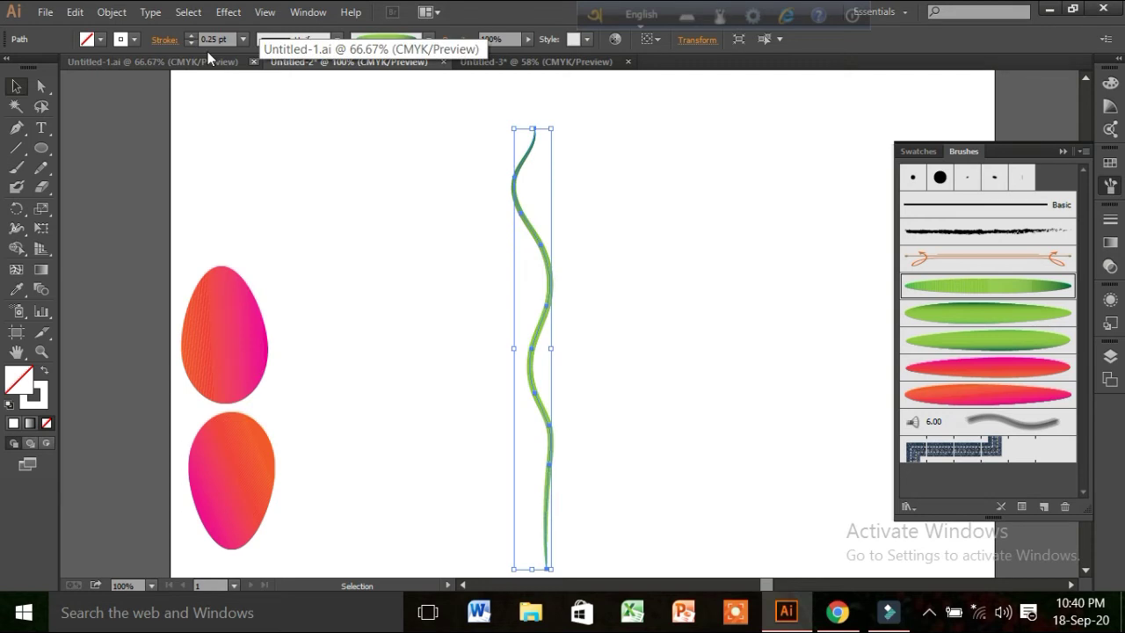
click(316, 294)
Step: Expand the brush stroke into editable shapes via the Object menu
drag(420, 387, 545, 303)
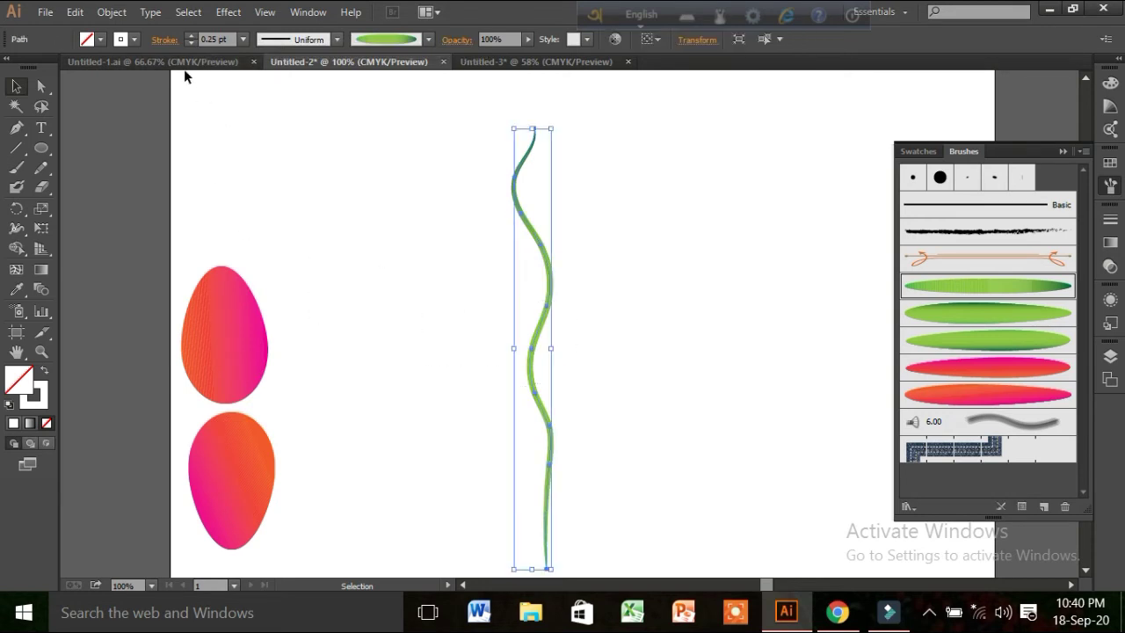
click(111, 12)
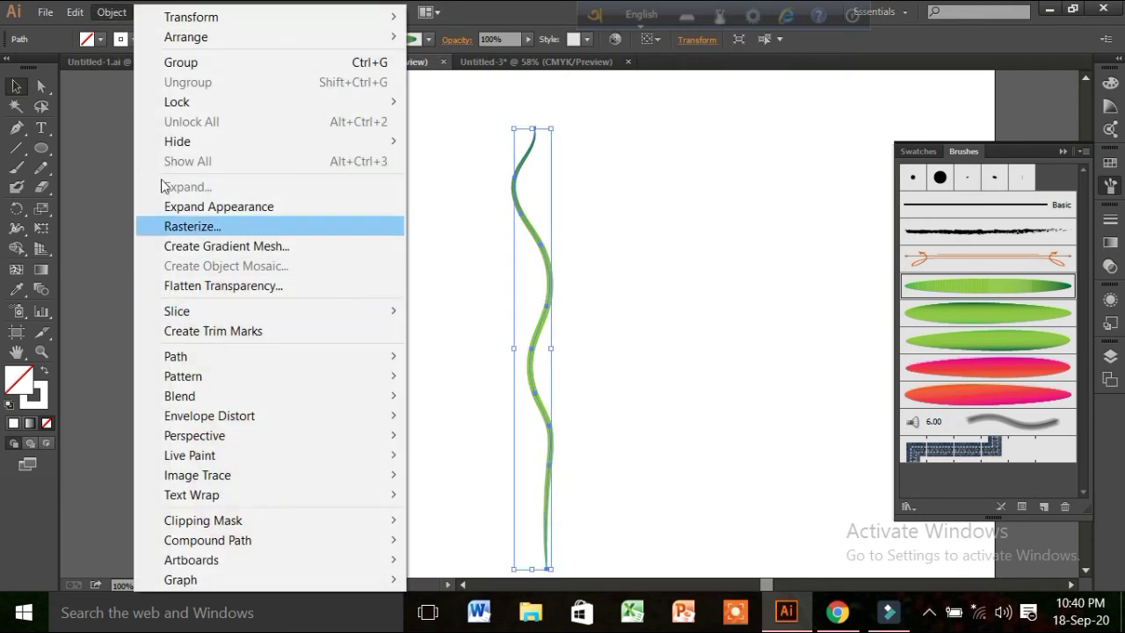
click(167, 206)
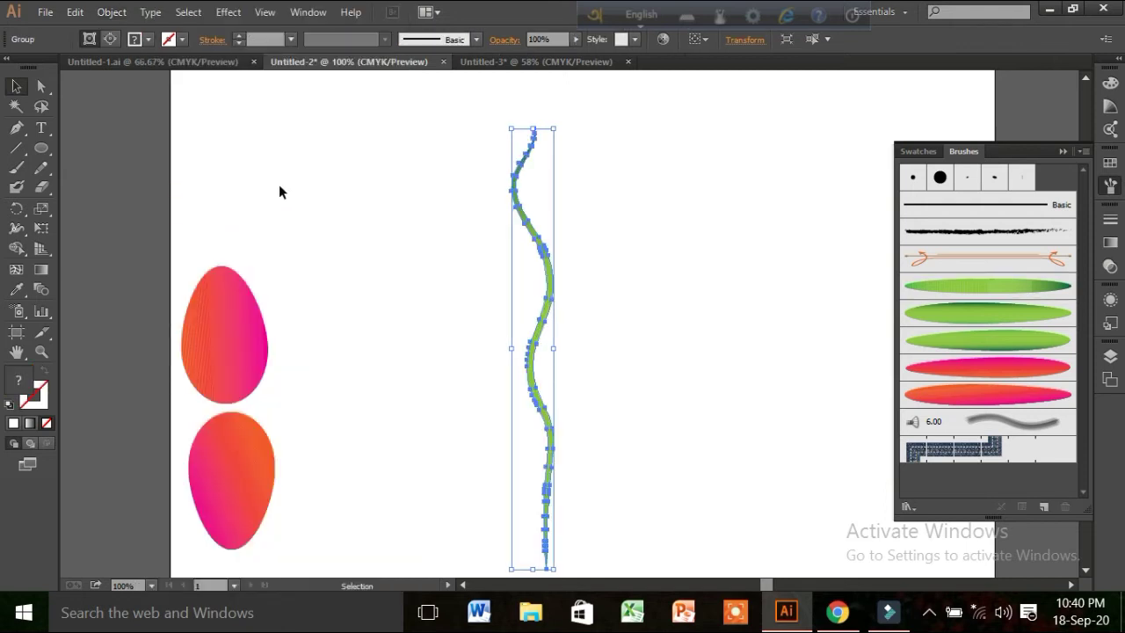
click(320, 345)
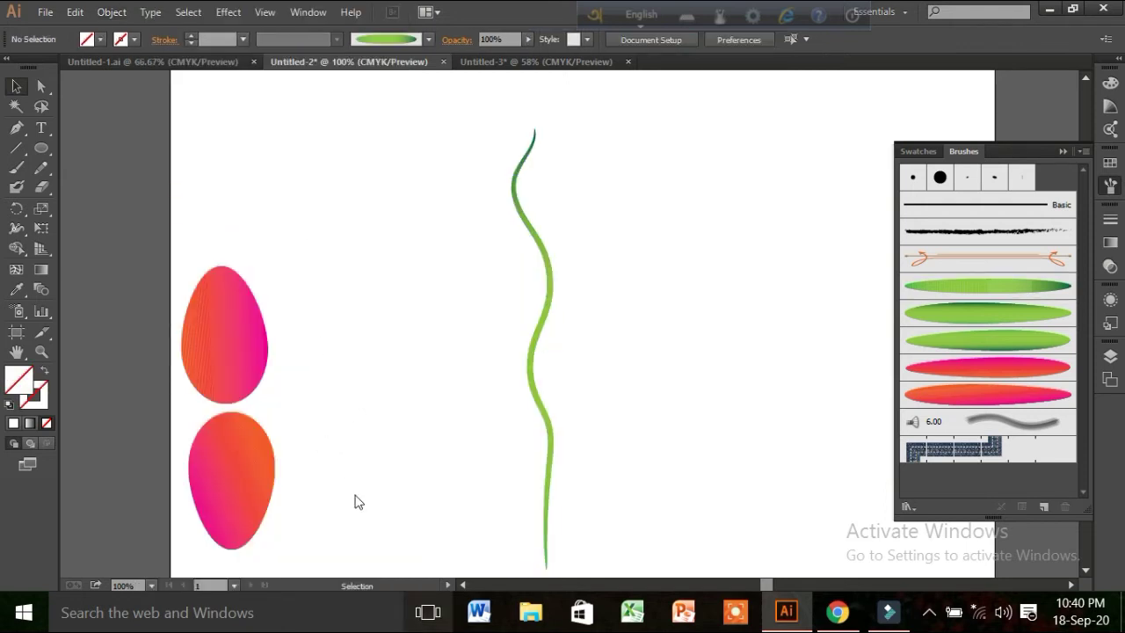
Step: Try a 0.5 pt stroke weight, undo it and the stem move, then pick the green leaf brush
click(242, 39)
key(Up)
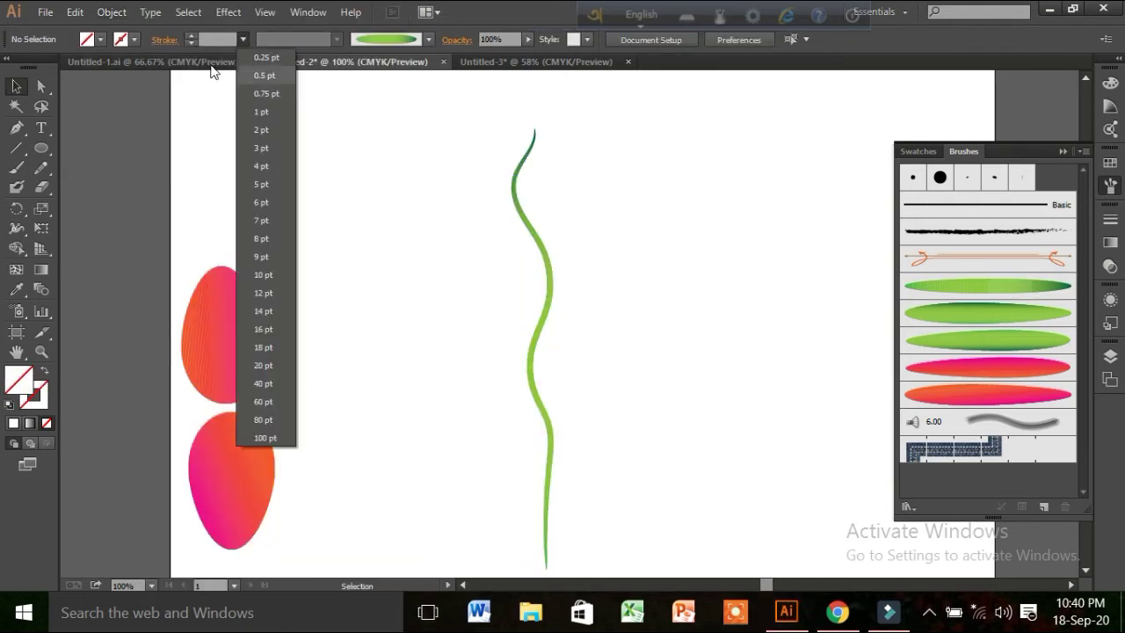
key(Return)
key(ctrl+z)
key(ctrl+z)
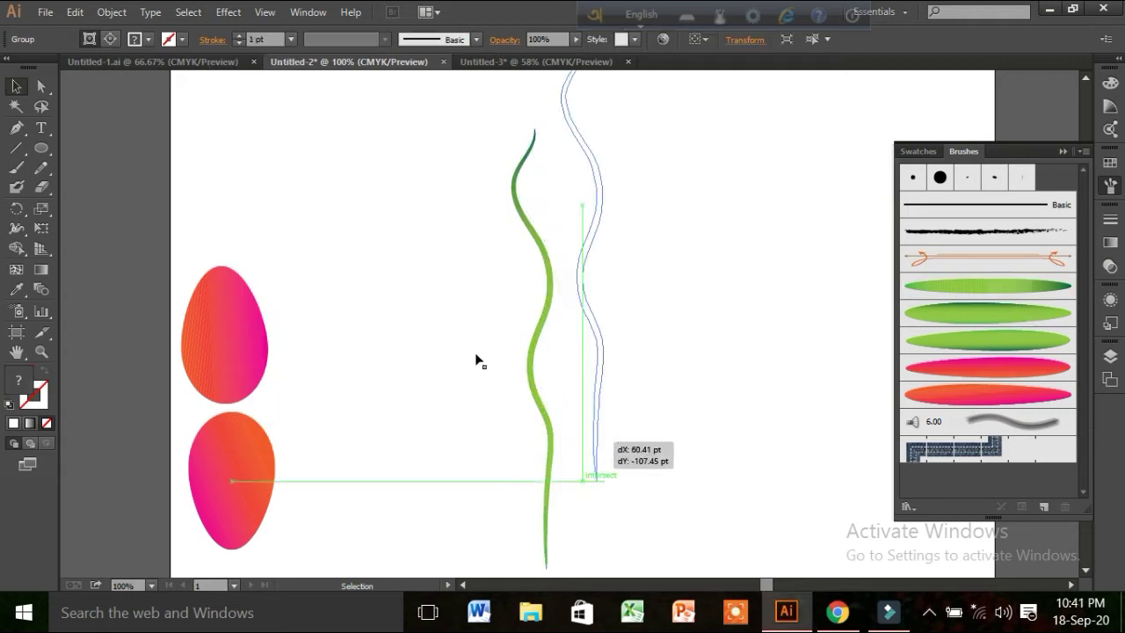
drag(547, 527, 594, 442)
key(ctrl+z)
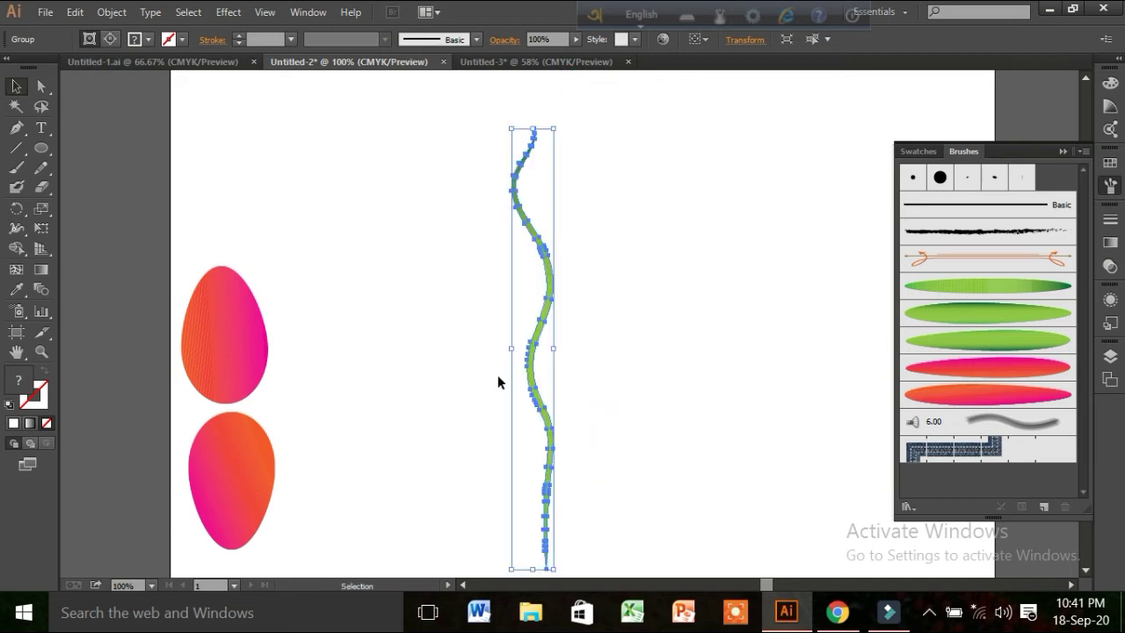
click(323, 371)
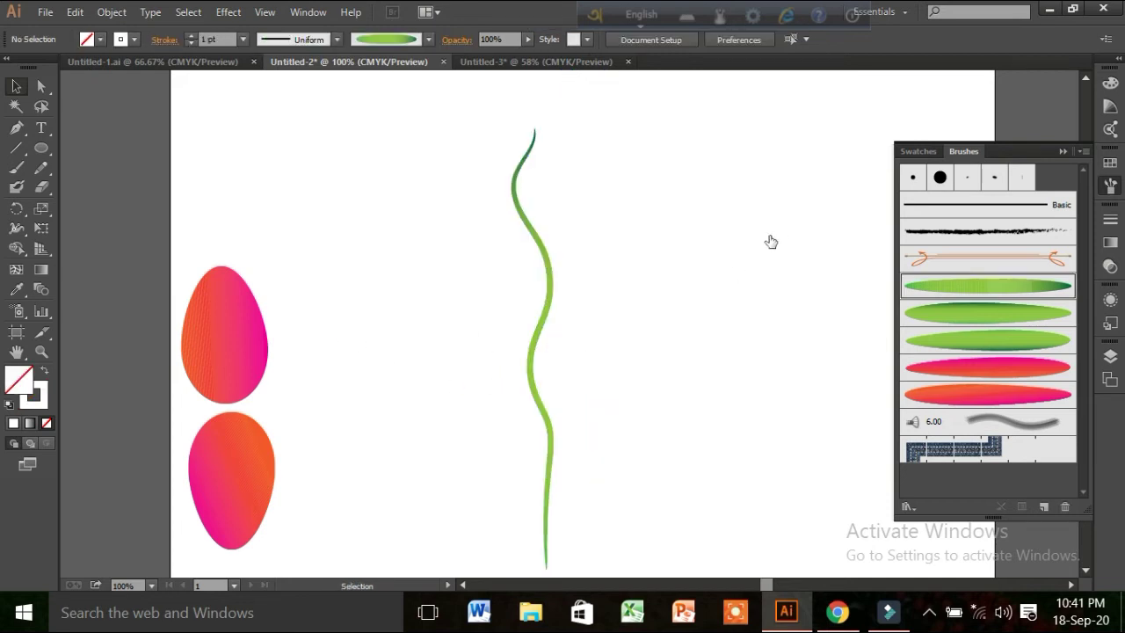
click(17, 167)
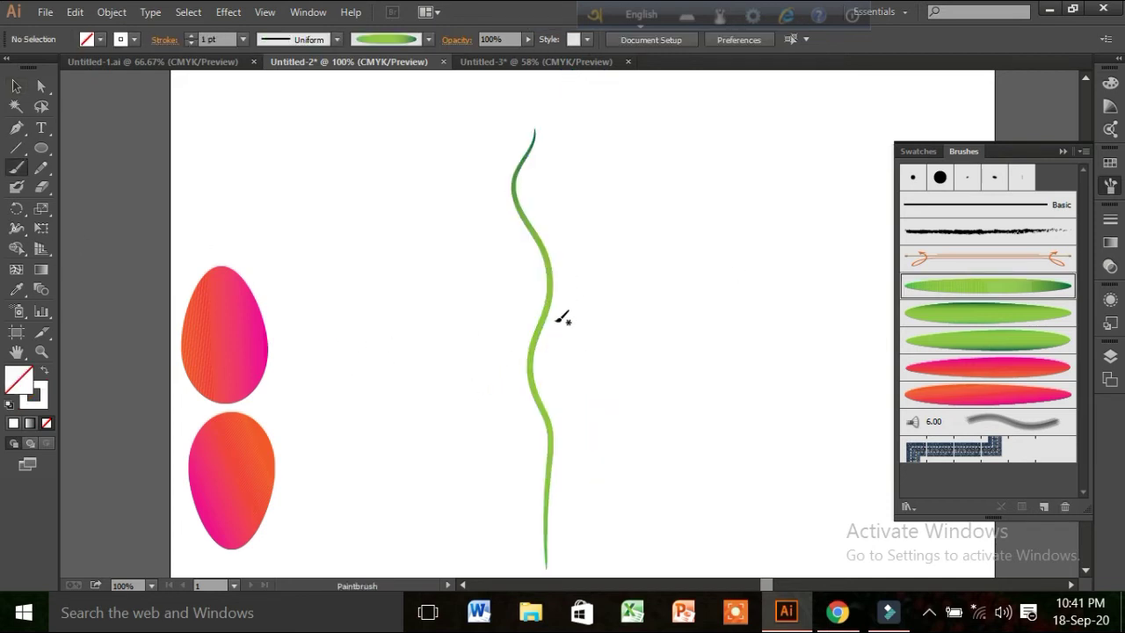
Step: Paint a green leaf off the stem's lower right, then choose the orange-pink gradient brush
key(v)
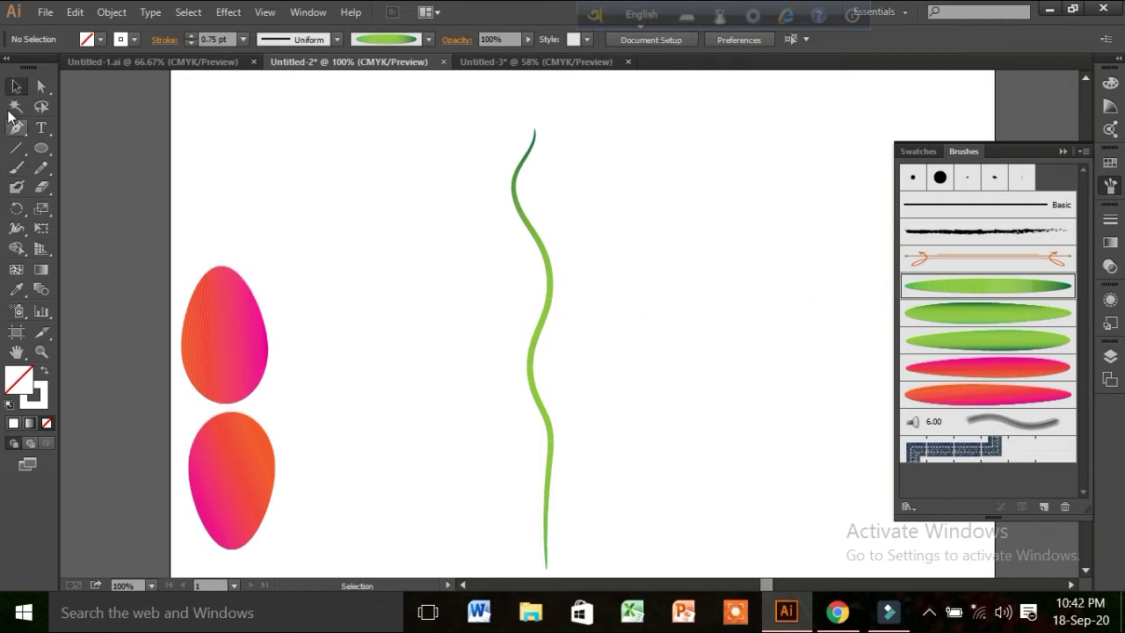
click(16, 167)
mouse_move(547, 515)
mouse_down()
mouse_move(580, 474)
mouse_move(515, 415)
mouse_move(566, 374)
mouse_move(495, 309)
mouse_move(595, 280)
mouse_move(484, 248)
mouse_move(567, 195)
mouse_move(459, 162)
mouse_up()
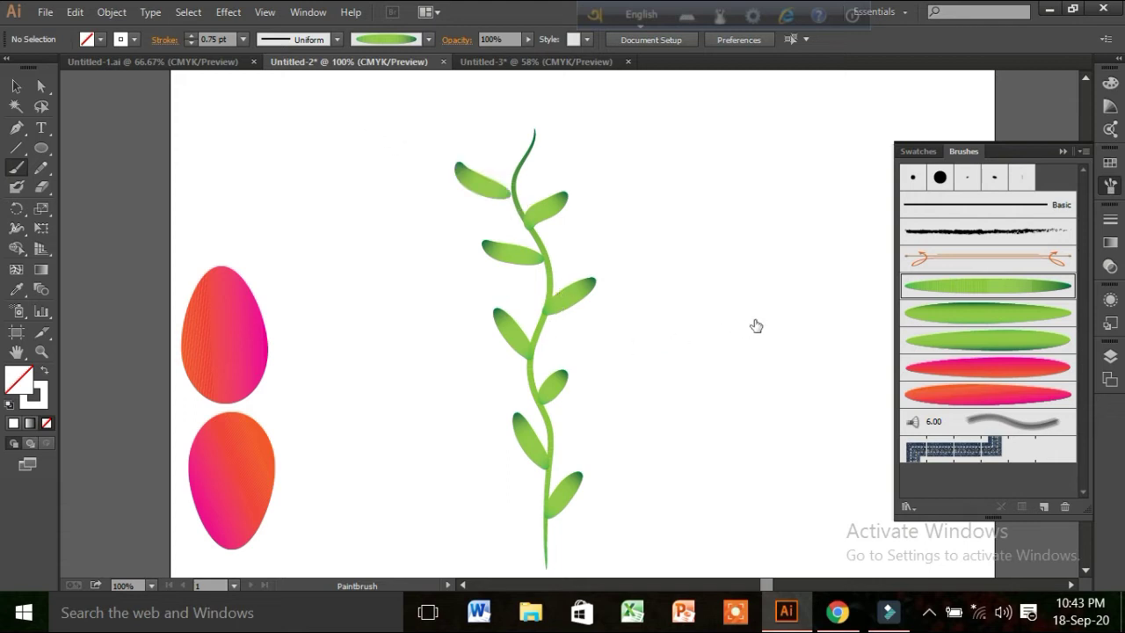
click(975, 394)
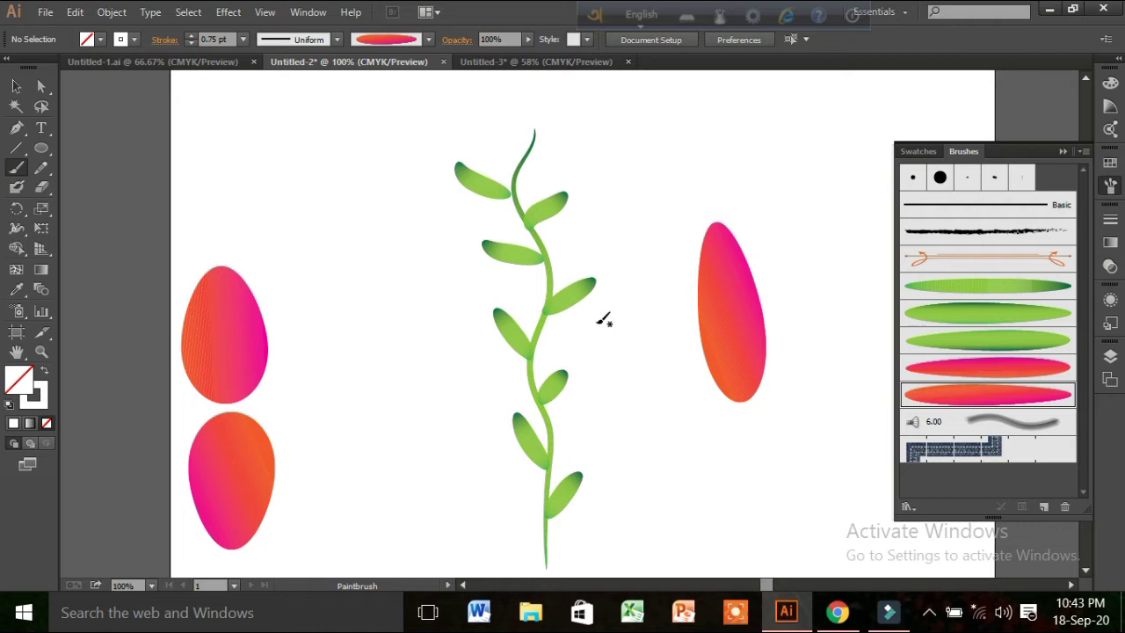
Step: Paint three overlapping orange-pink petals — upper, left and middle — forming the tulip
drag(603, 314, 648, 192)
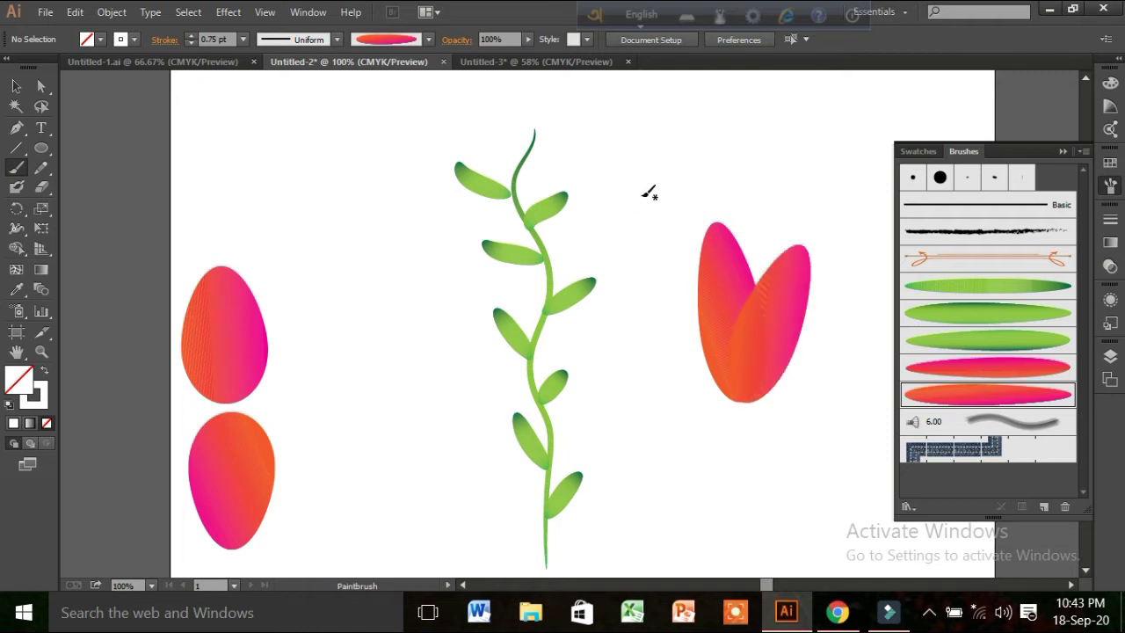
drag(593, 314, 549, 223)
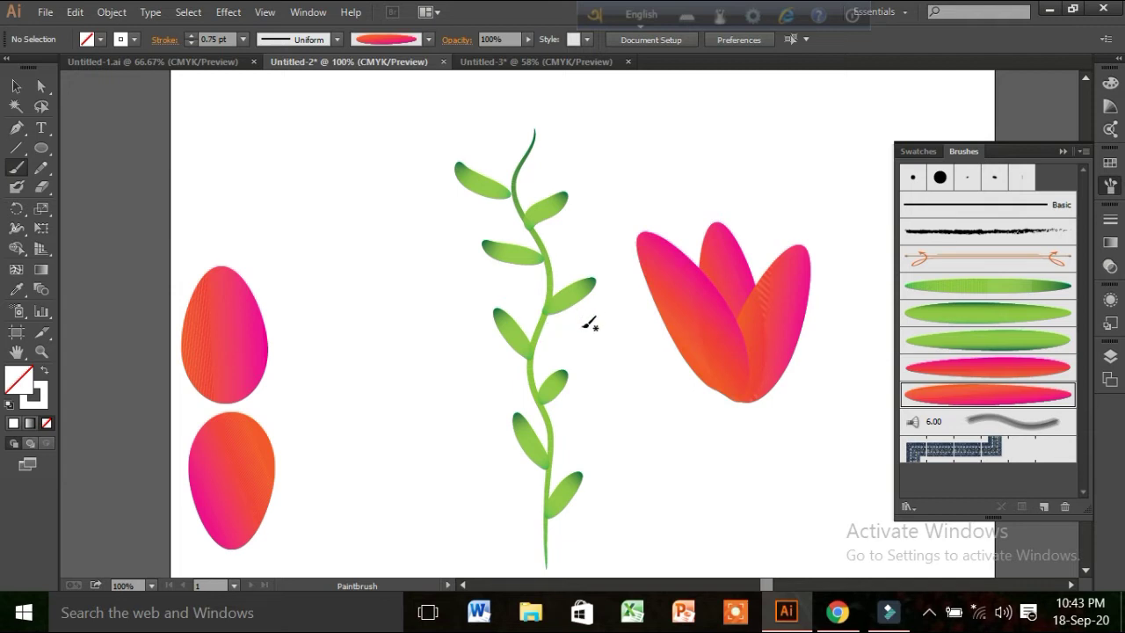
drag(766, 233, 723, 391)
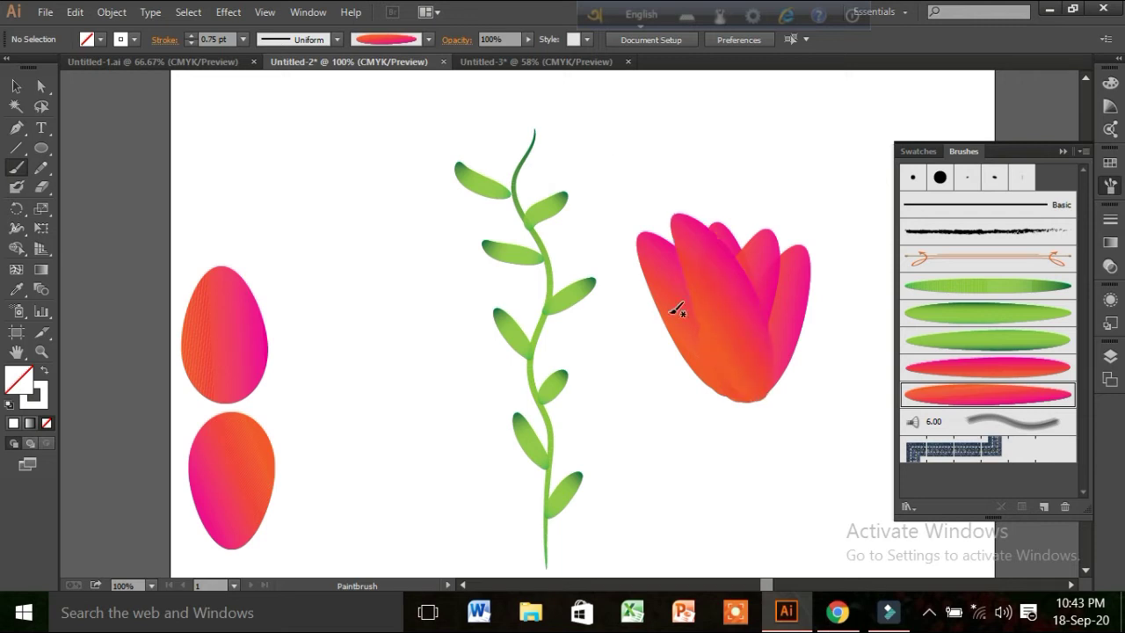
Step: Send the newest tulip petal to the back, then select all the tulip petals
click(16, 85)
click(695, 351)
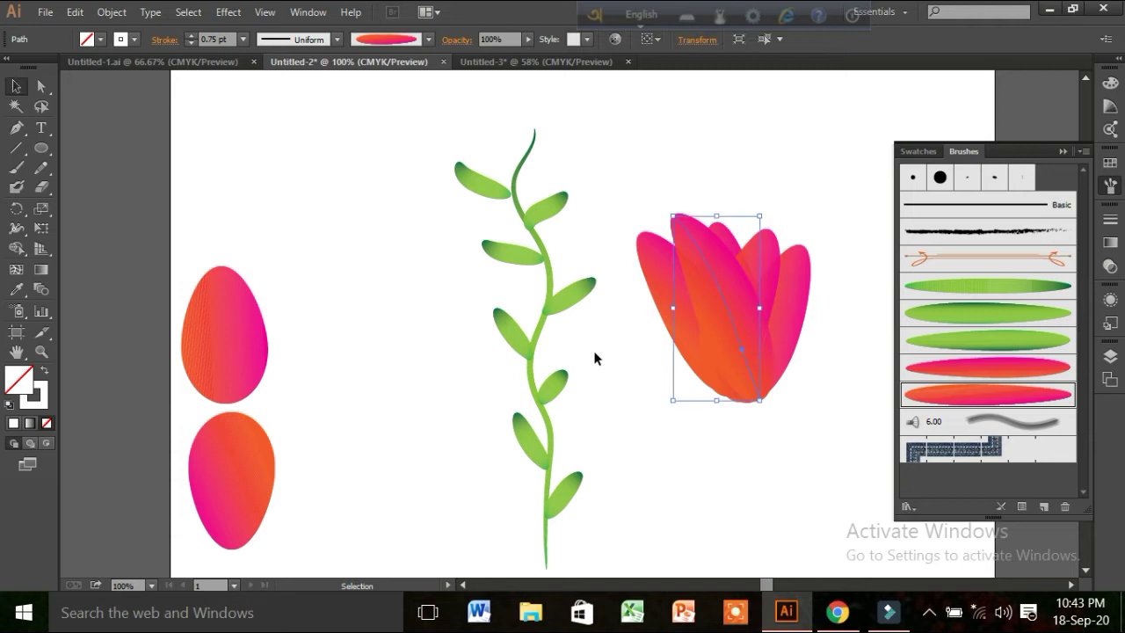
key(ctrl+shift+bracketleft)
click(594, 358)
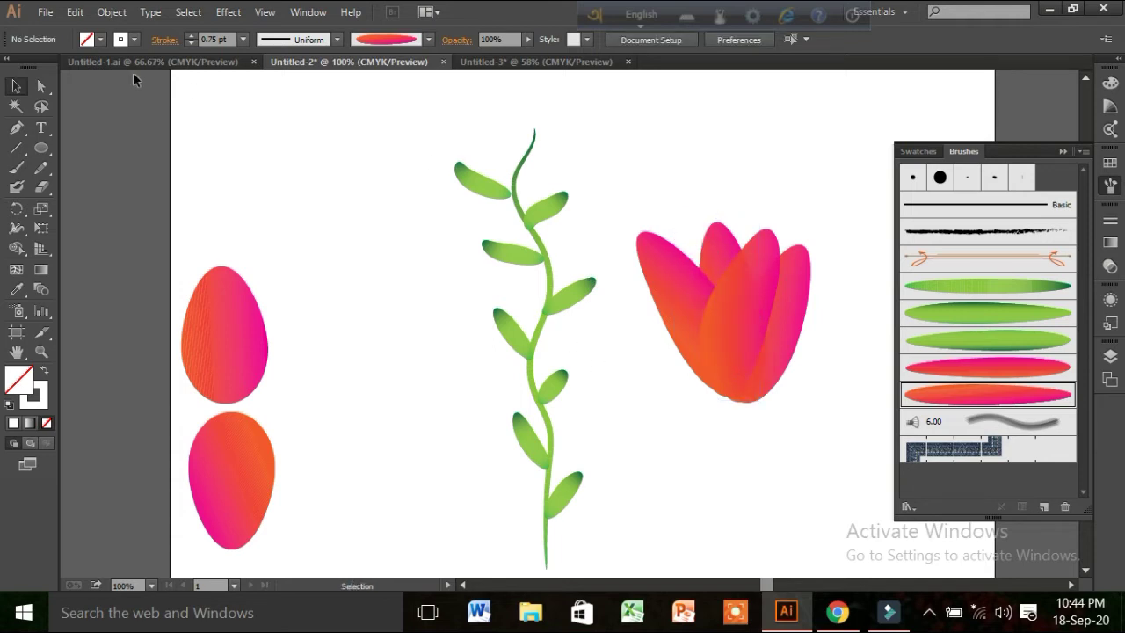
drag(605, 204, 842, 371)
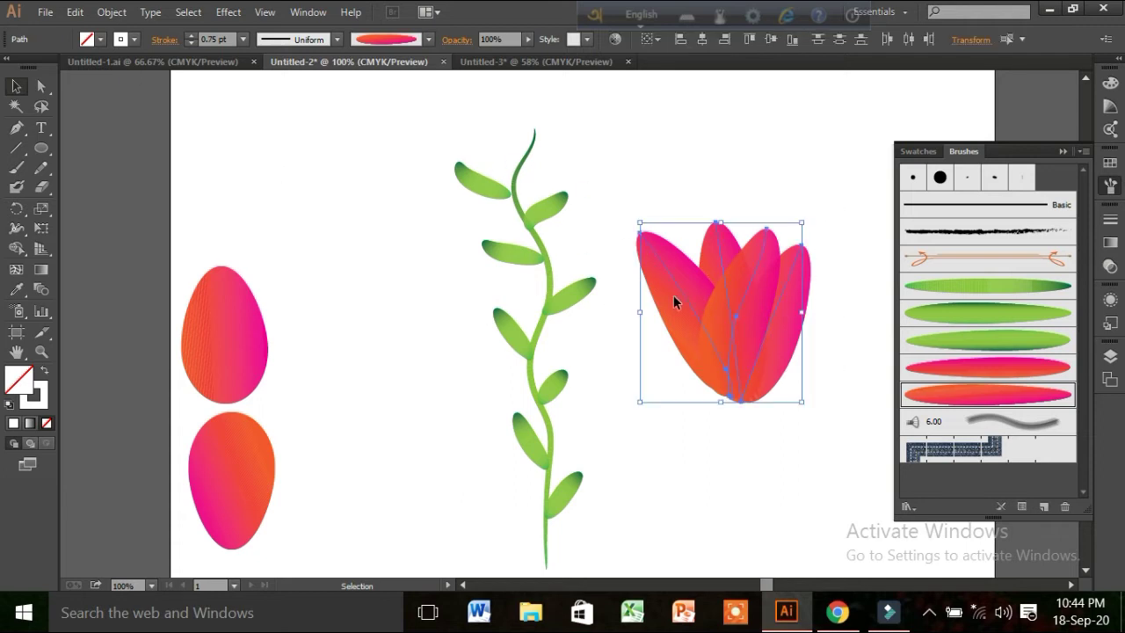
click(103, 13)
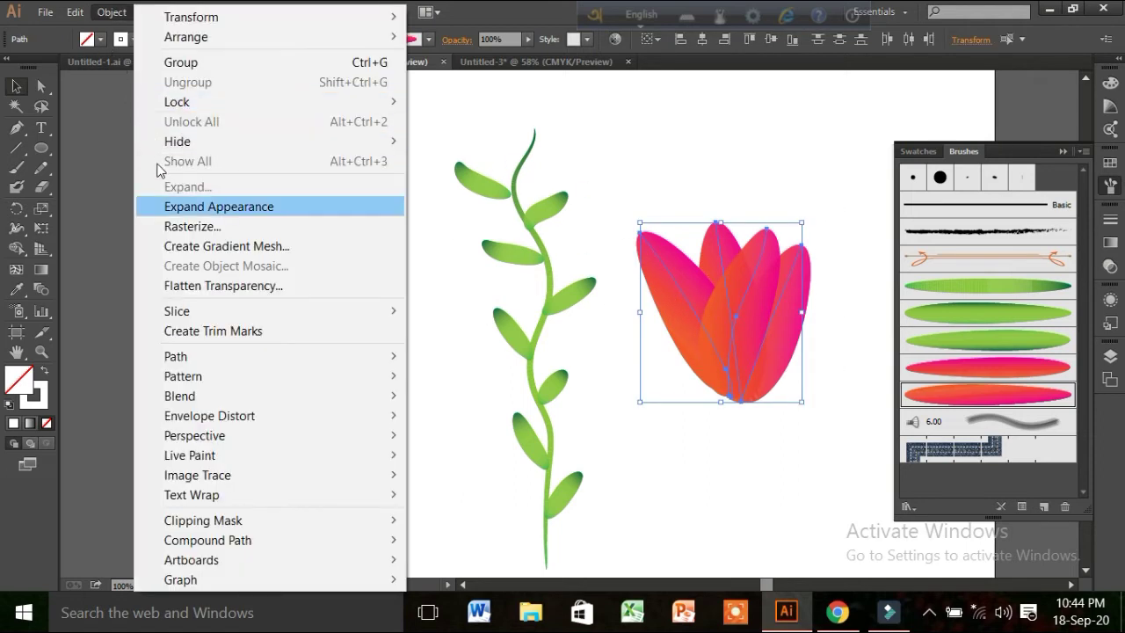
Step: Apply Expand Appearance to the tulip petals and reselect the expanded tulip group
click(216, 207)
click(568, 351)
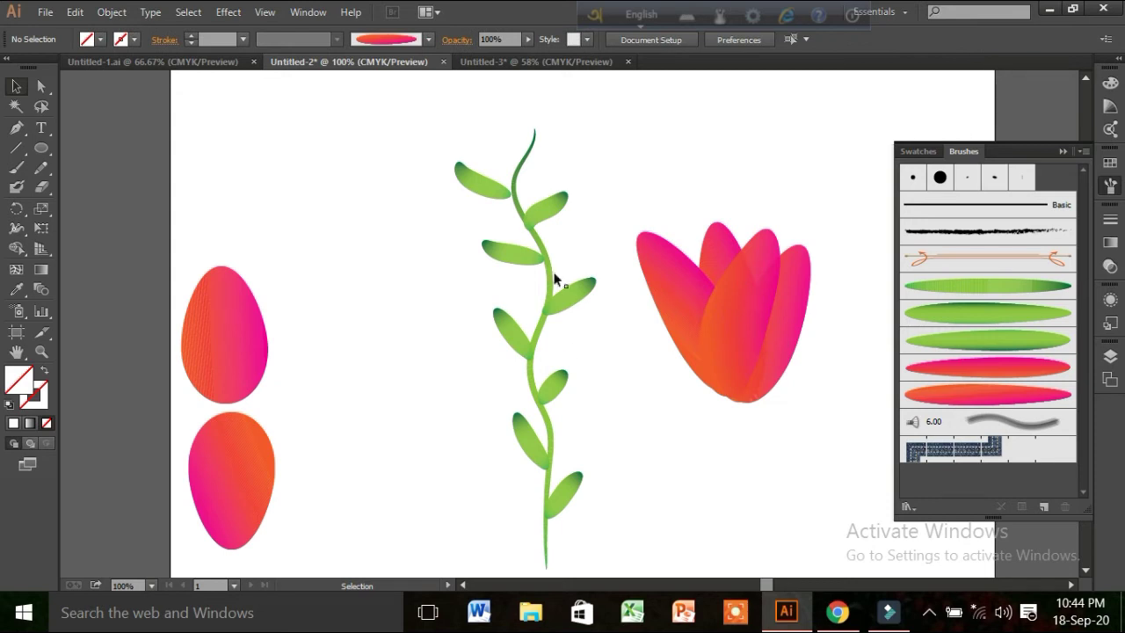
mouse_move(623, 202)
mouse_down()
mouse_move(642, 278)
mouse_move(464, 84)
mouse_up()
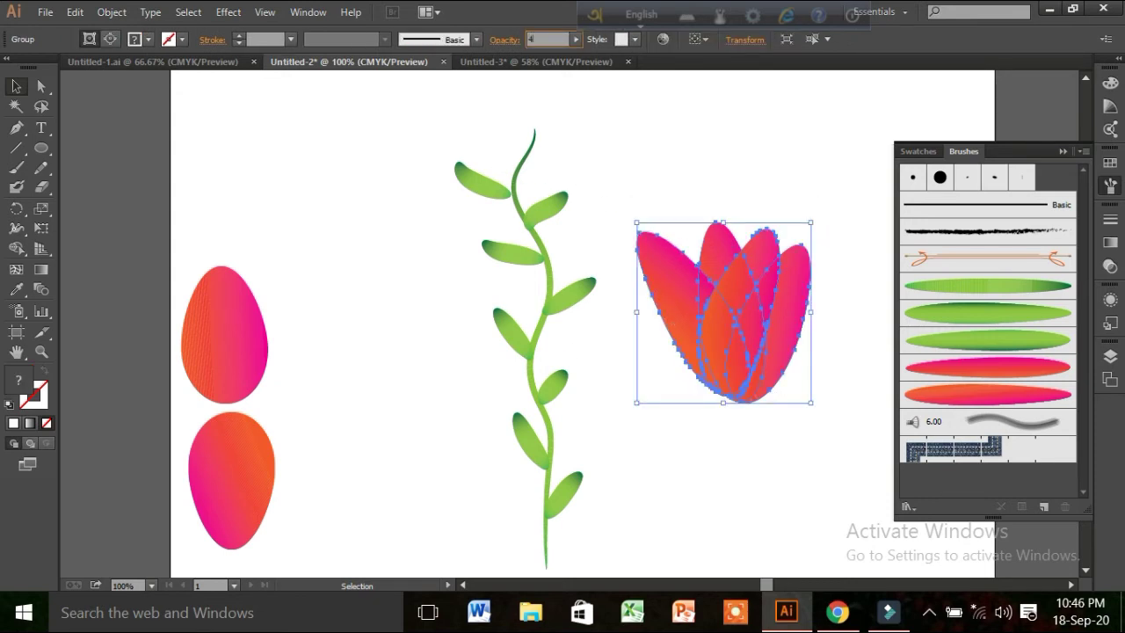
Step: Apply 40% opacity to the tulip, then undo it
click(515, 141)
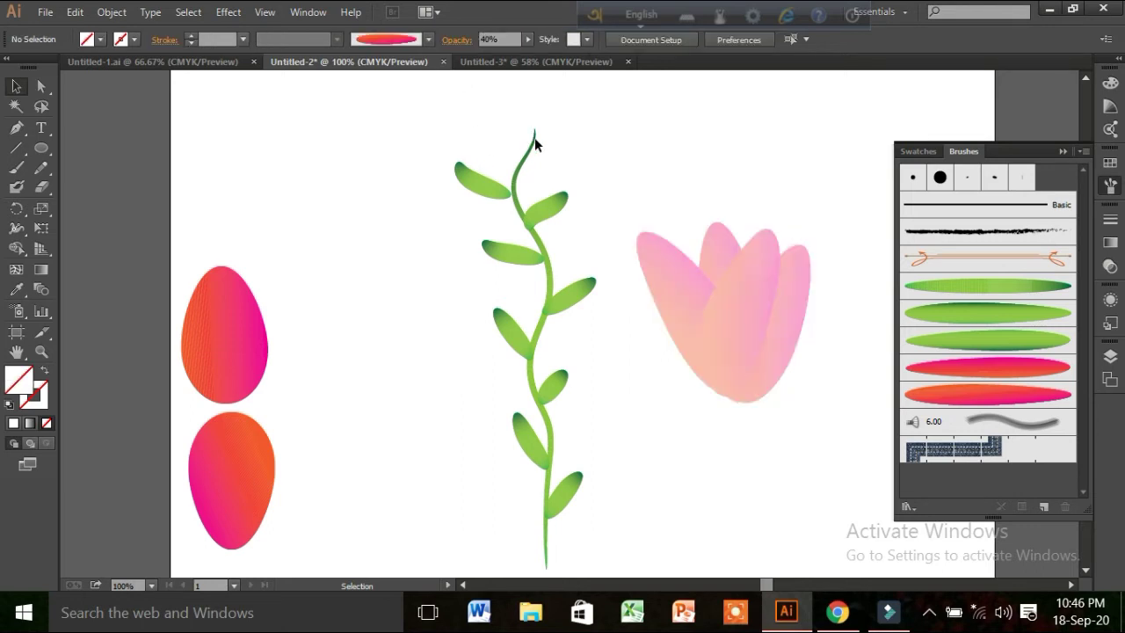
click(700, 334)
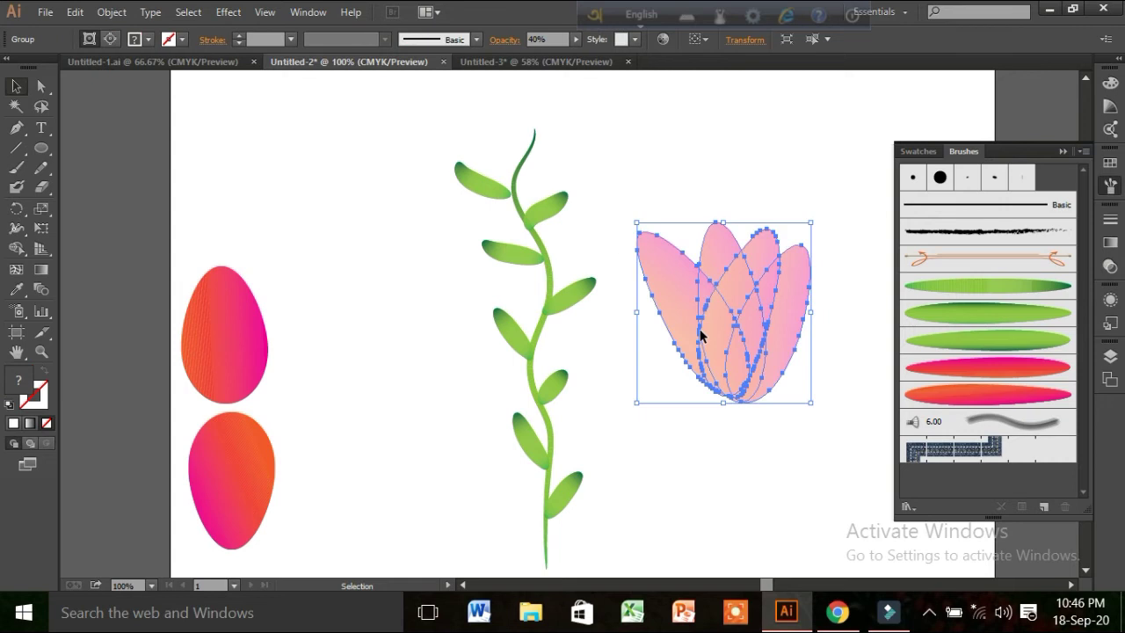
click(96, 12)
click(606, 297)
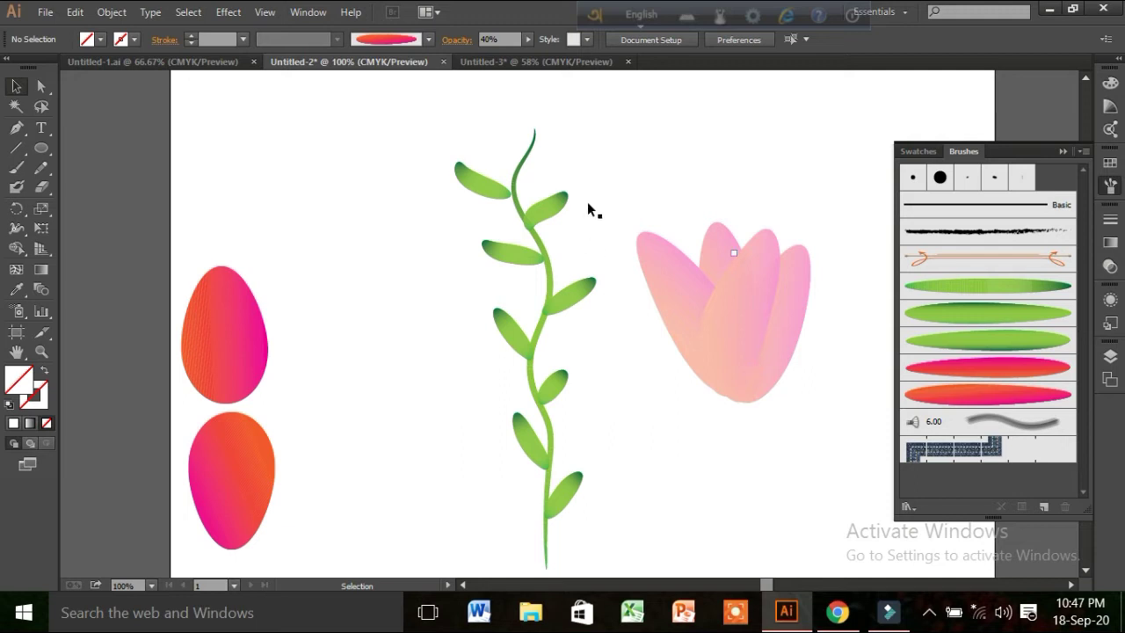
click(556, 257)
key(ctrl+z)
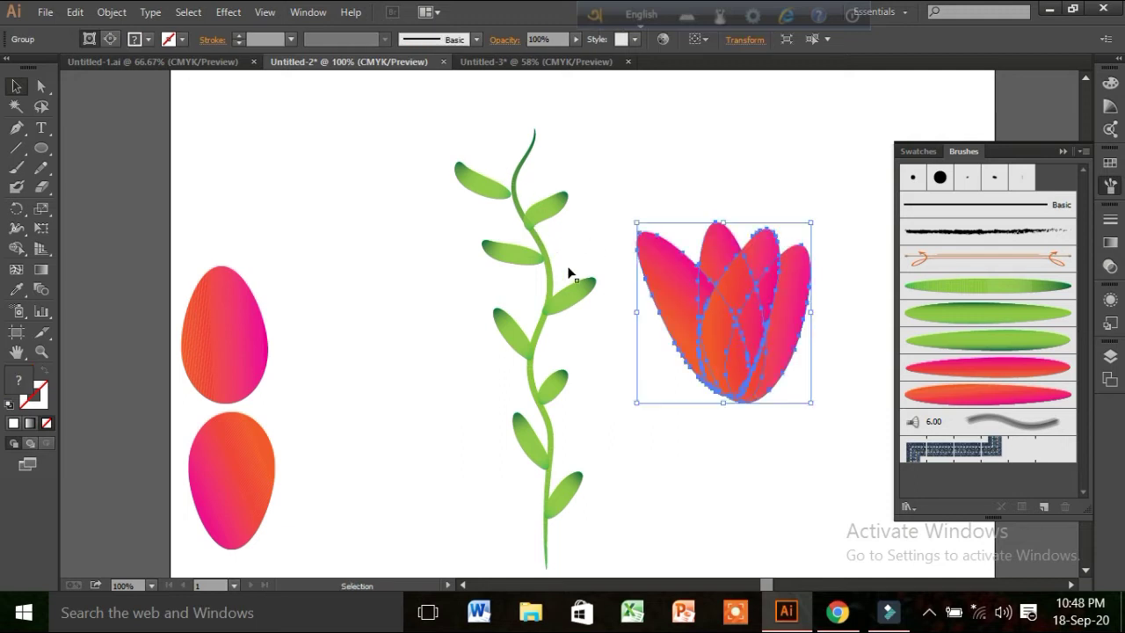
click(646, 340)
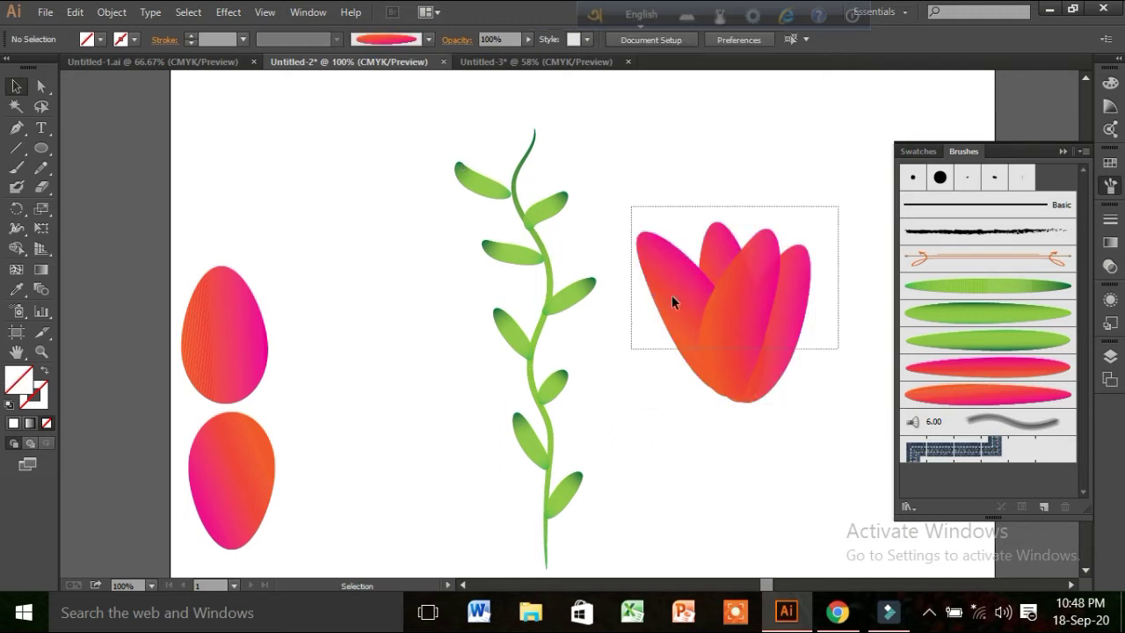
Step: Set the tulip group's opacity to 77%
click(674, 307)
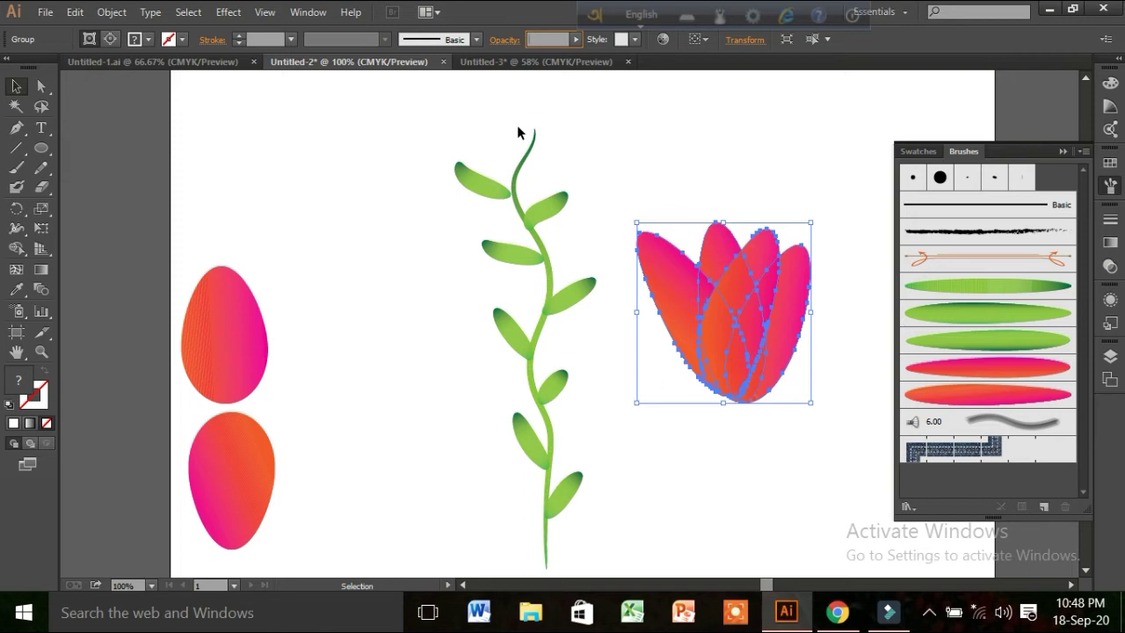
text(77)
click(600, 148)
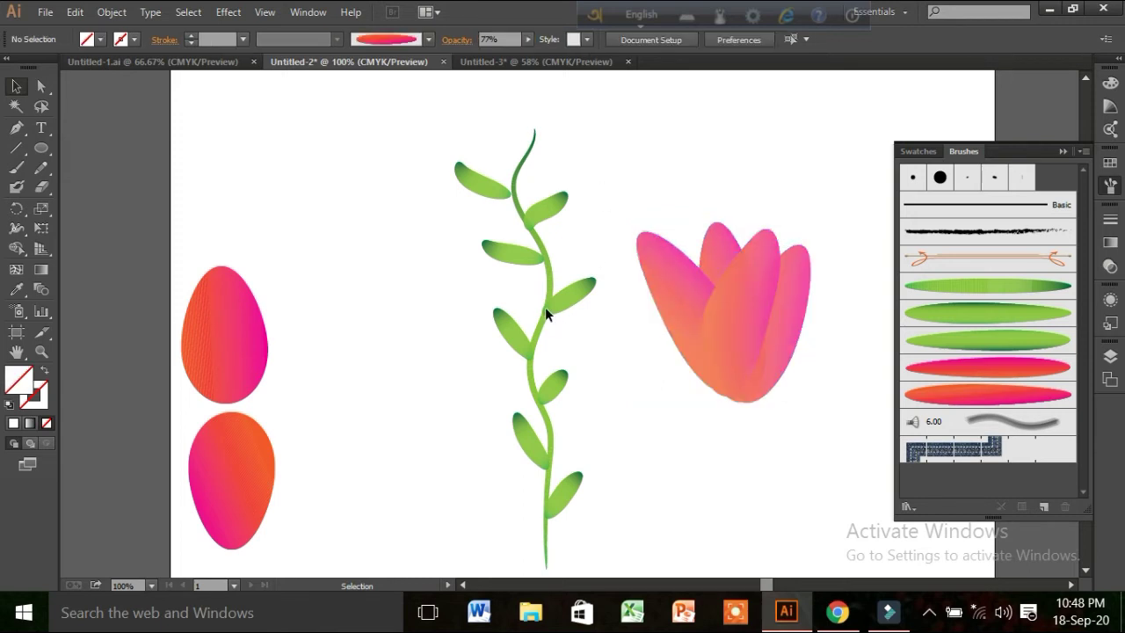
click(660, 318)
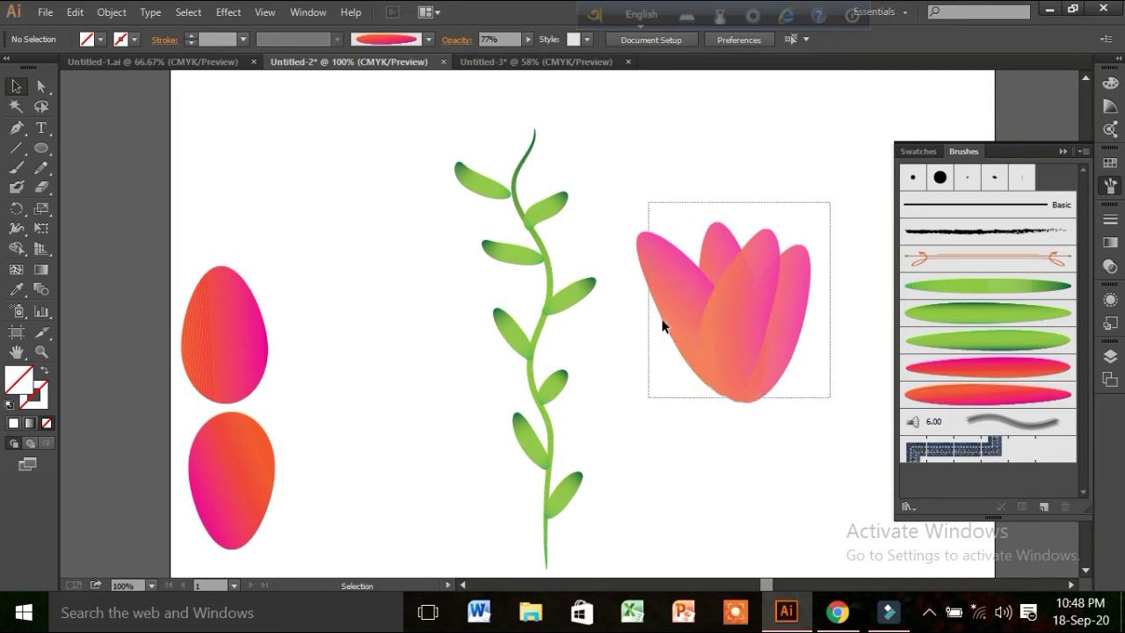
right_click(608, 263)
Step: Move the tulip onto the top of the stem, then select the stem with its leaves
click(625, 361)
drag(653, 325, 433, 135)
click(534, 222)
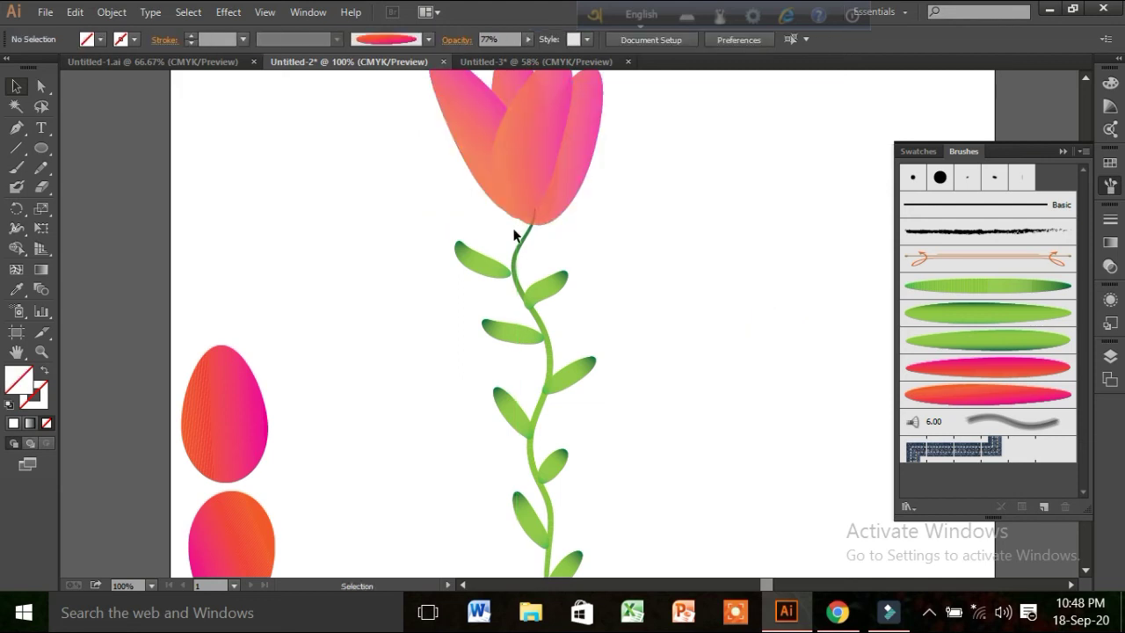
scroll(525, 219, down, 3)
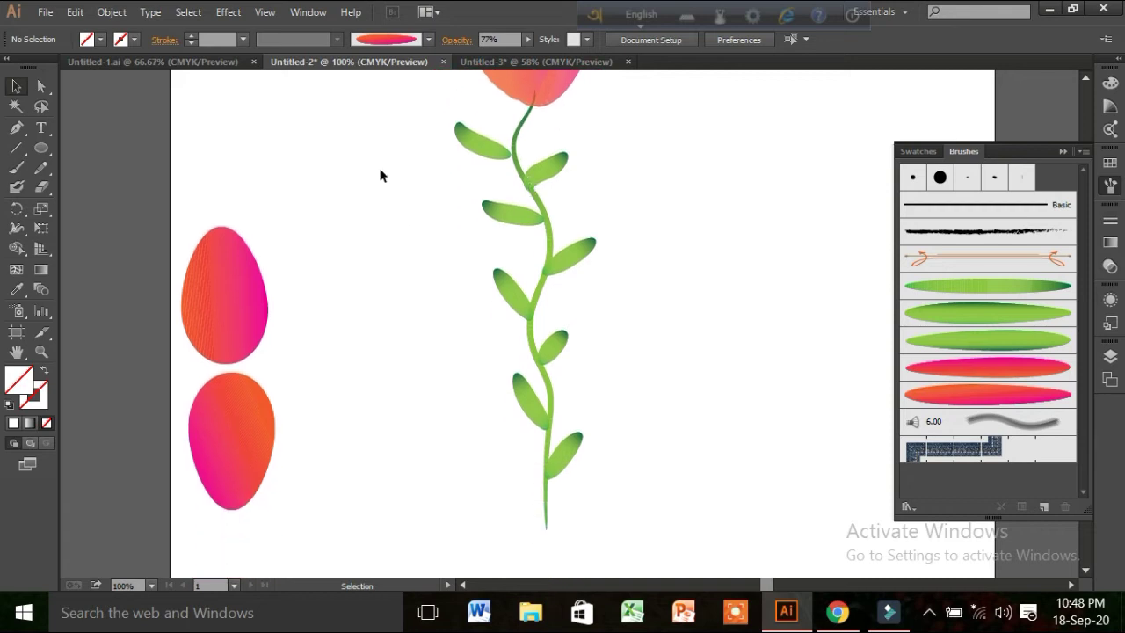
drag(430, 110, 515, 424)
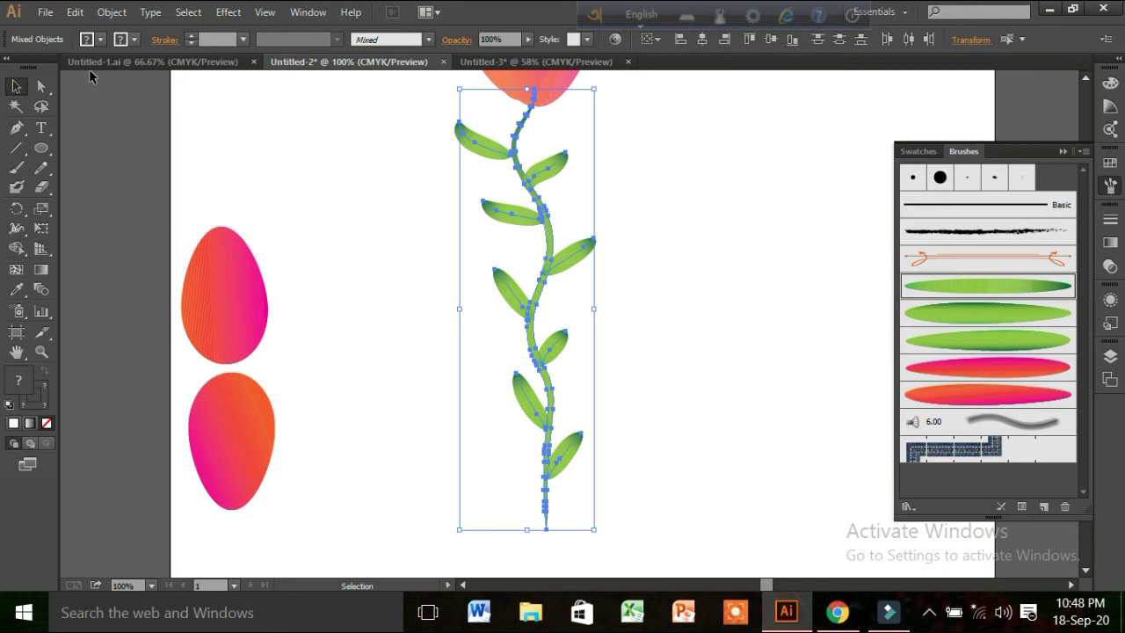
Step: Expand the stem and leaves into editable shapes from the Object menu
click(112, 11)
click(176, 205)
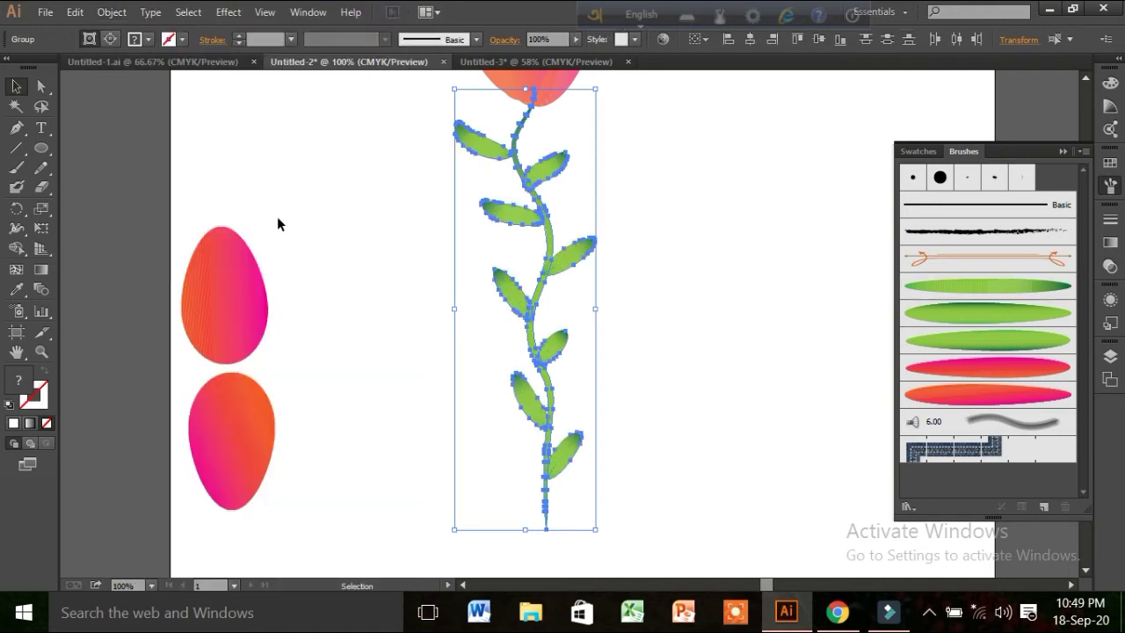
click(306, 247)
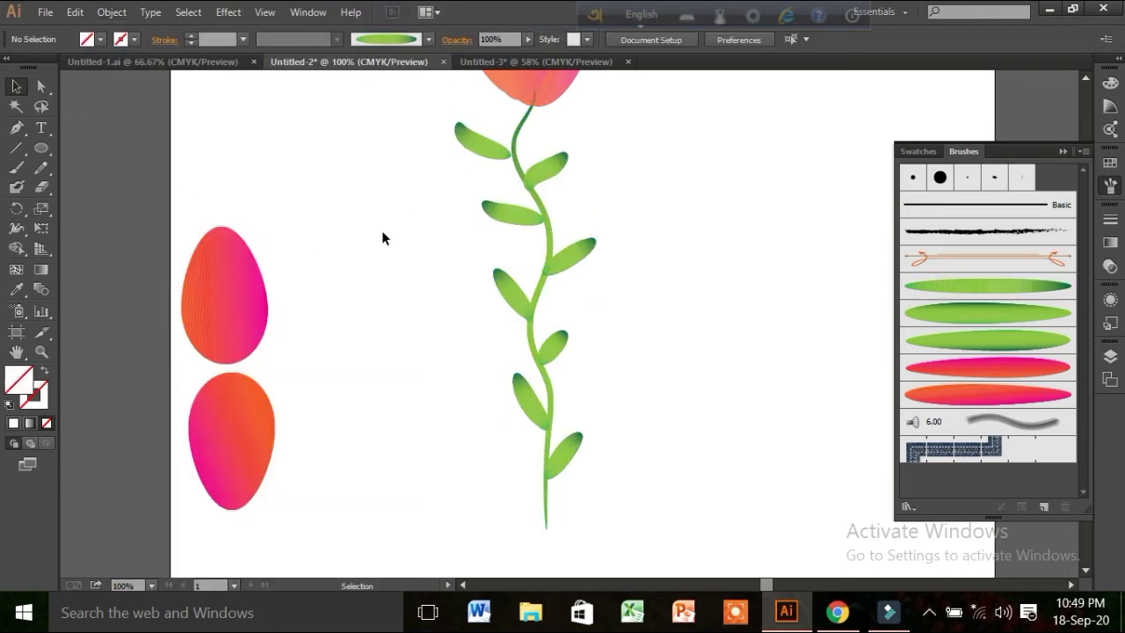
Step: Select all eight leaves along the stem and group them
click(545, 169)
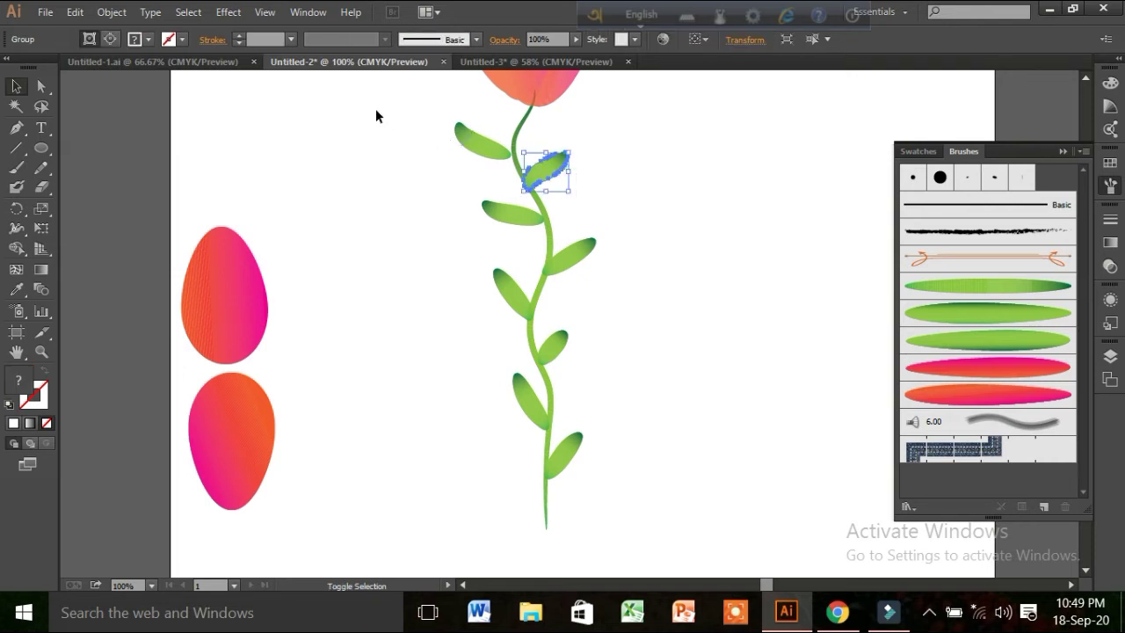
shift+click(482, 140)
shift+click(484, 211)
shift+click(571, 254)
shift+click(514, 294)
shift+click(552, 347)
shift+click(529, 398)
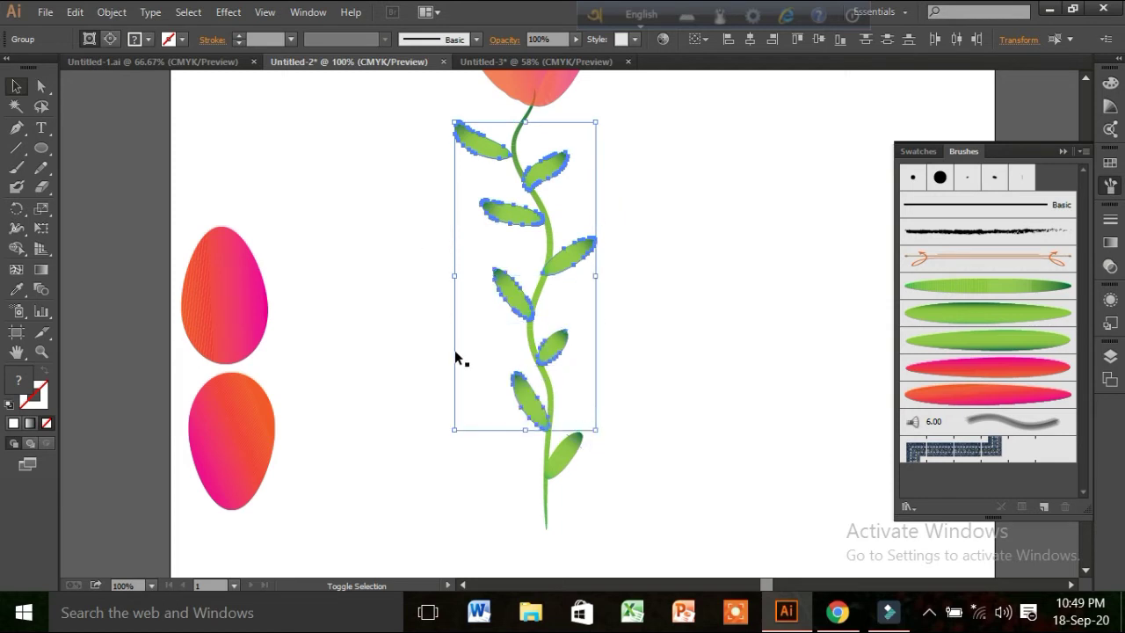
shift+click(566, 450)
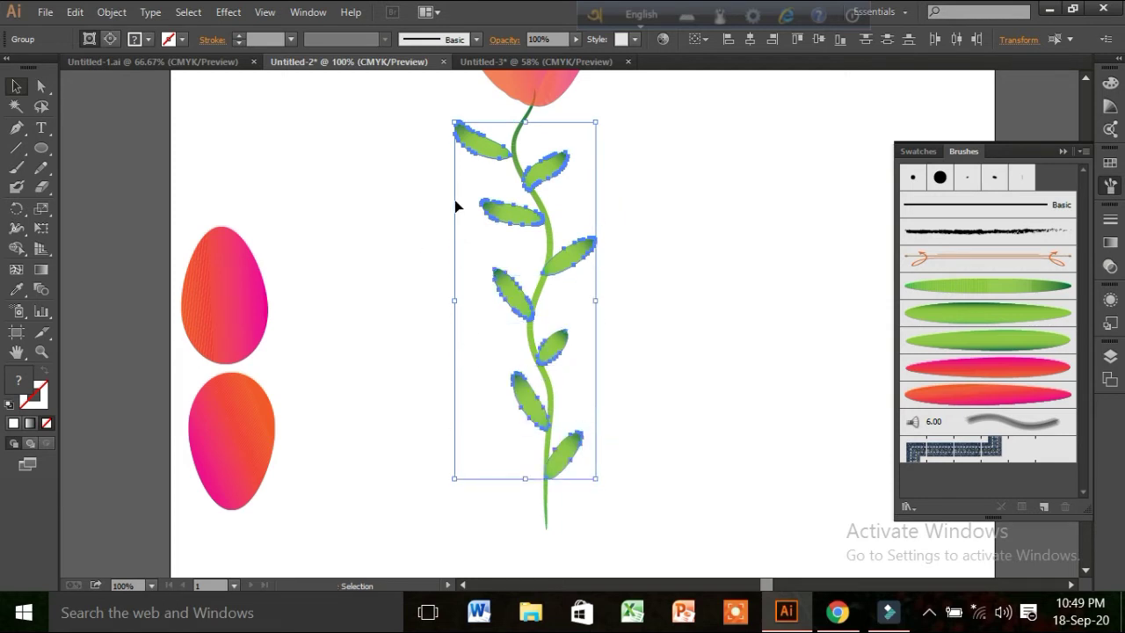
right_click(568, 250)
click(597, 332)
Step: Set the leaves group's opacity to 77%
click(556, 231)
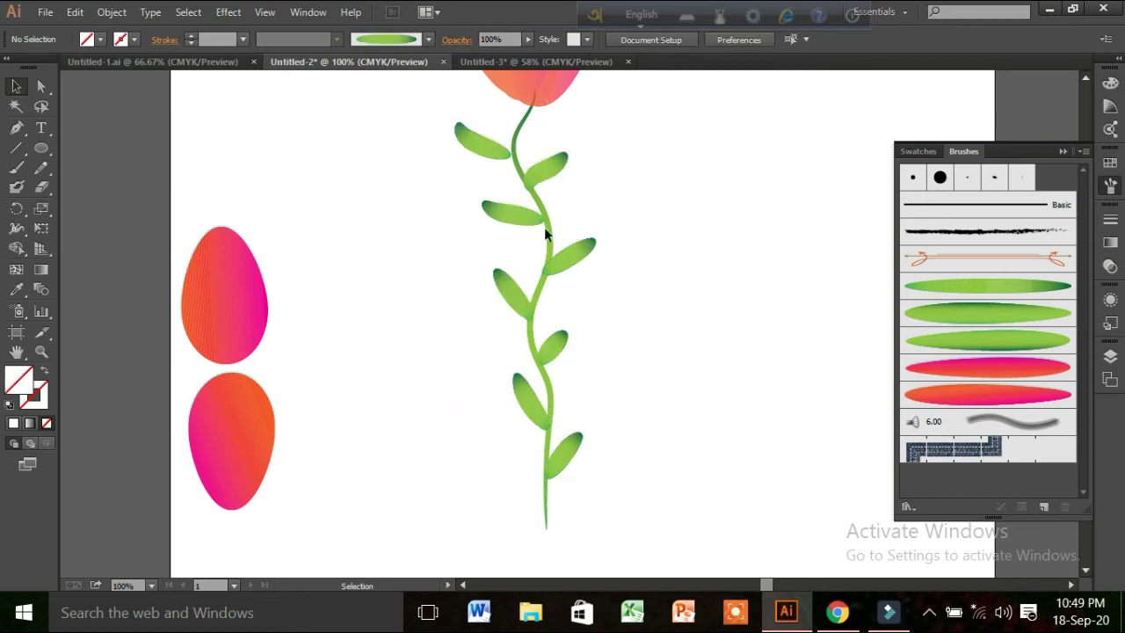
click(472, 143)
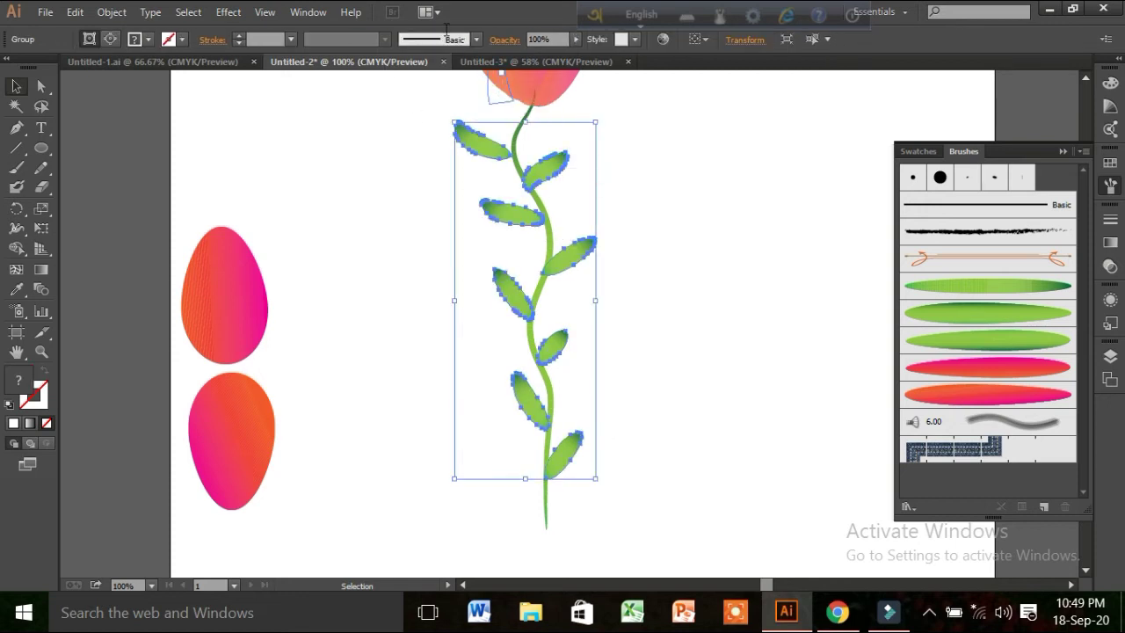
key(BackSpace)
key(BackSpace)
key(BackSpace)
key(BackSpace)
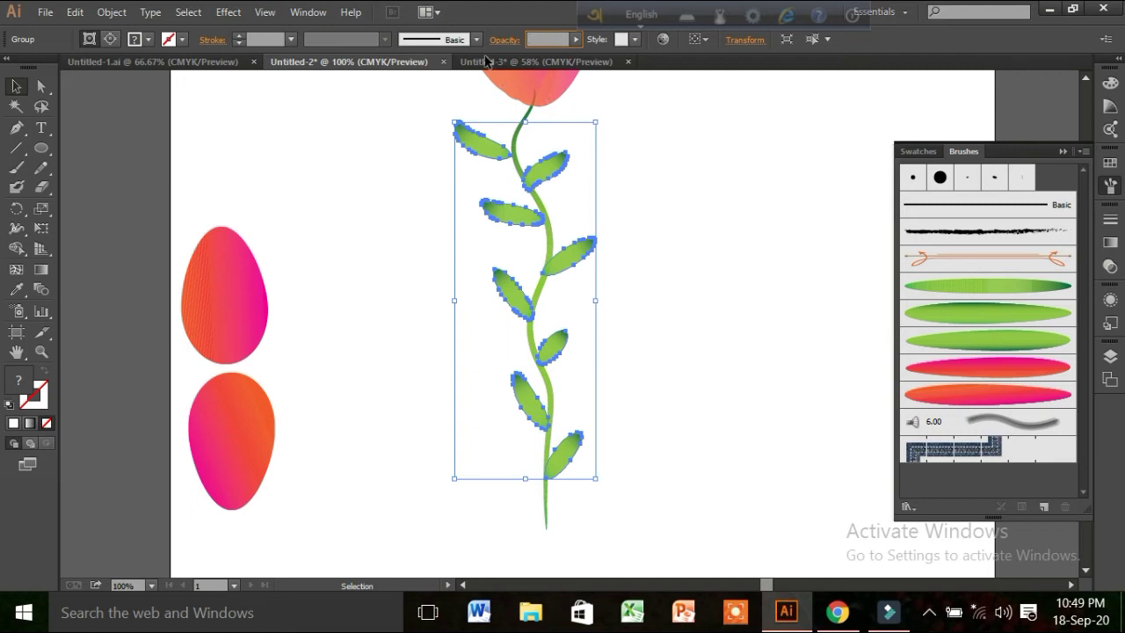
text(77)
click(544, 163)
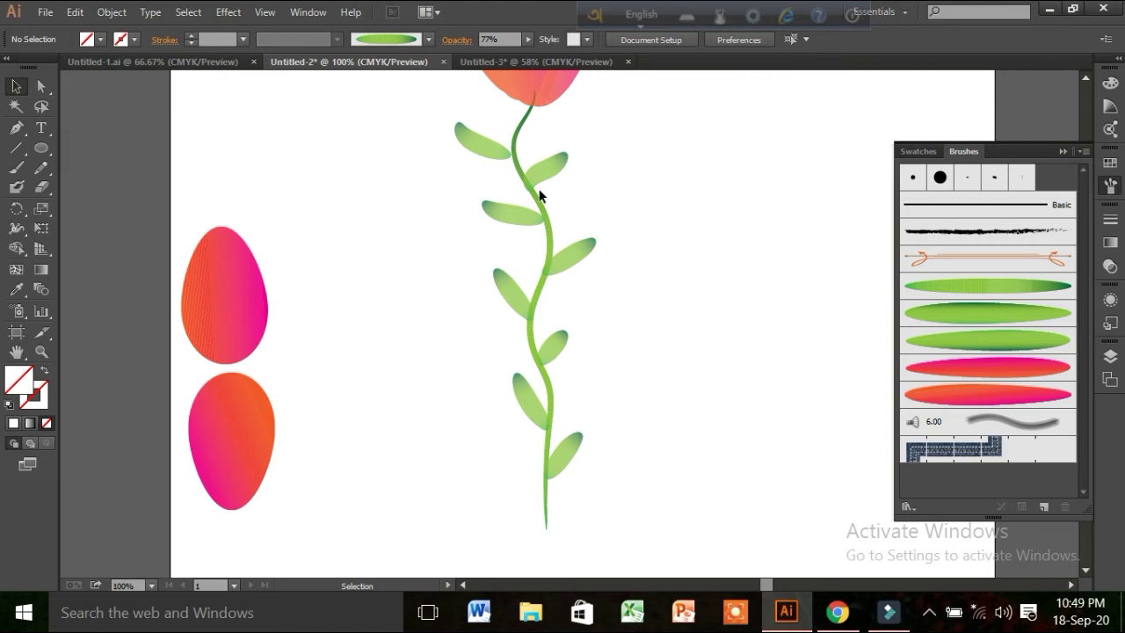
scroll(539, 195, up, 1)
scroll(512, 234, up, 2)
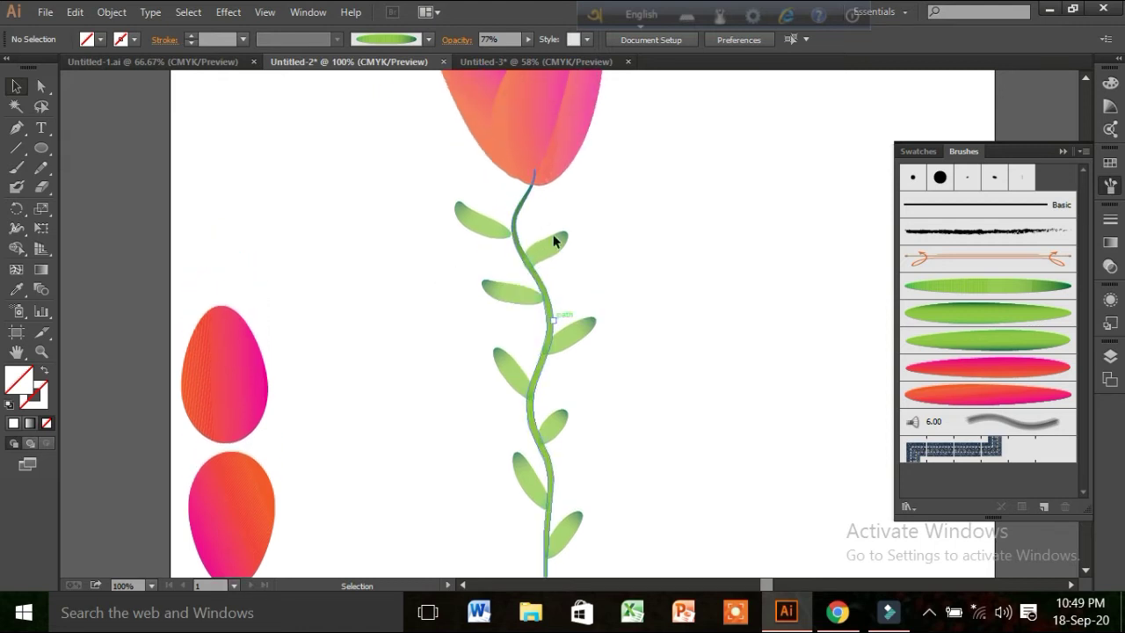
click(542, 284)
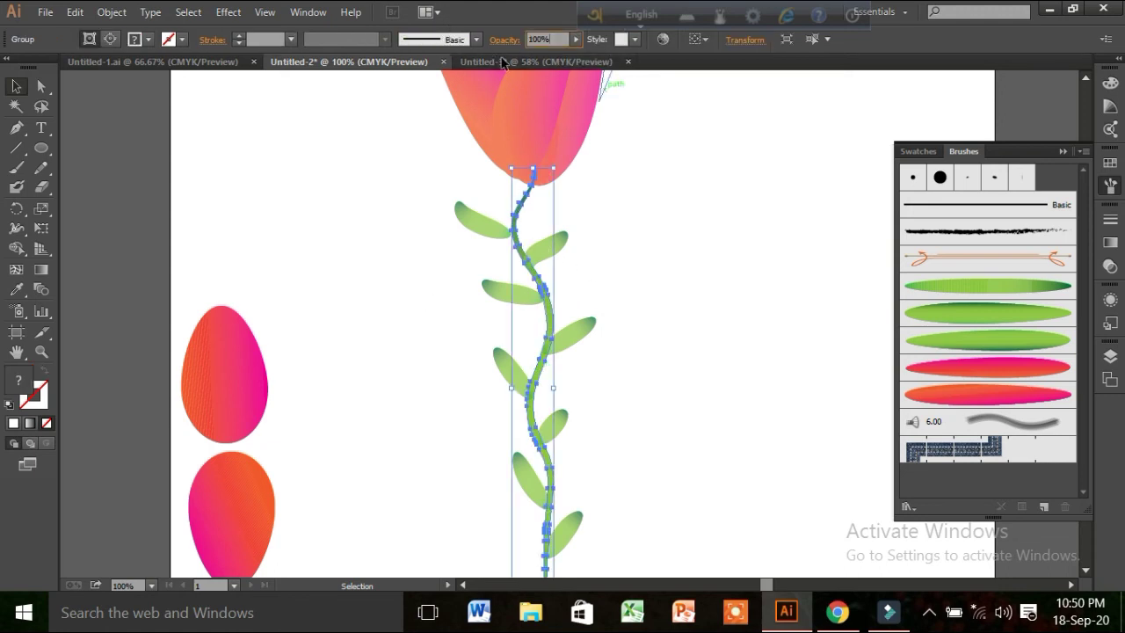
text(100)
text(12)
key(Return)
click(526, 146)
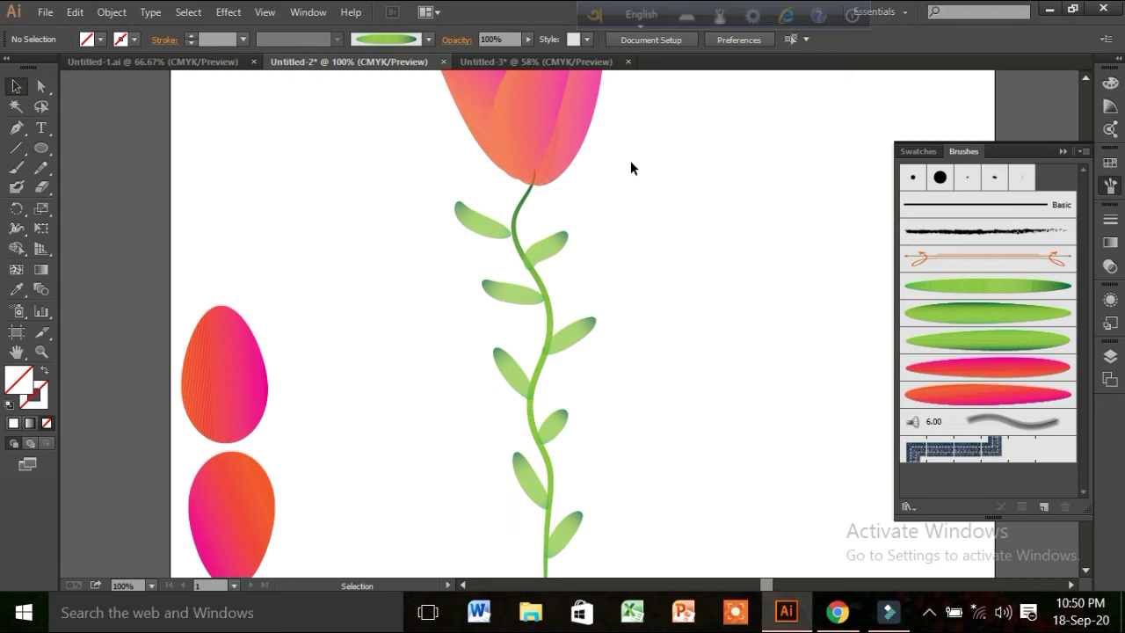
scroll(462, 180, up, 2)
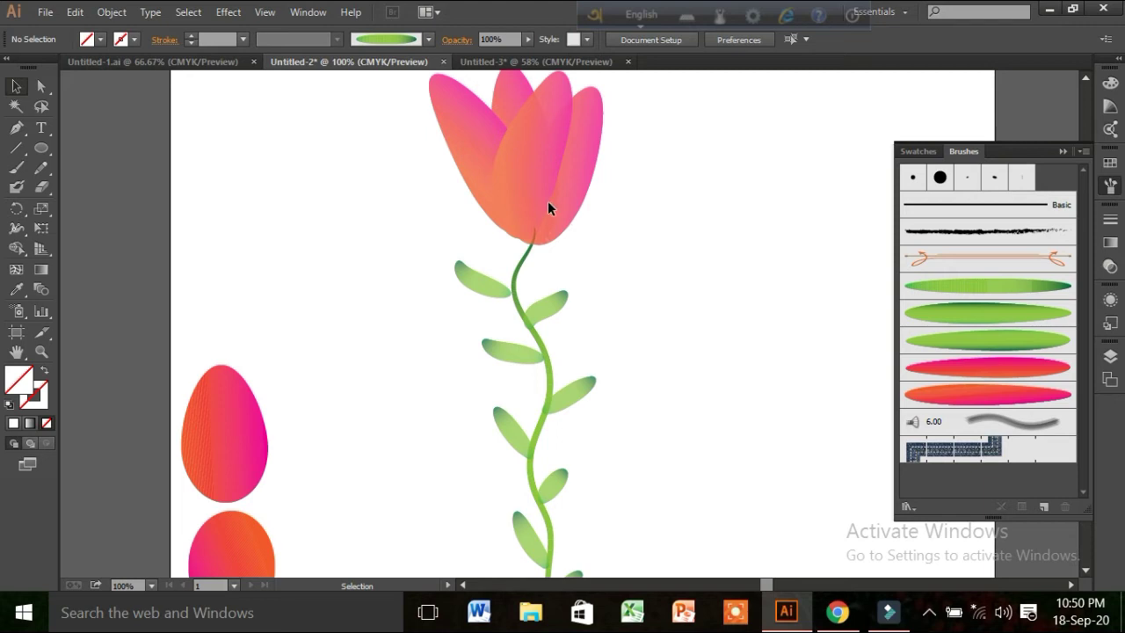
scroll(550, 208, up, 1)
click(479, 230)
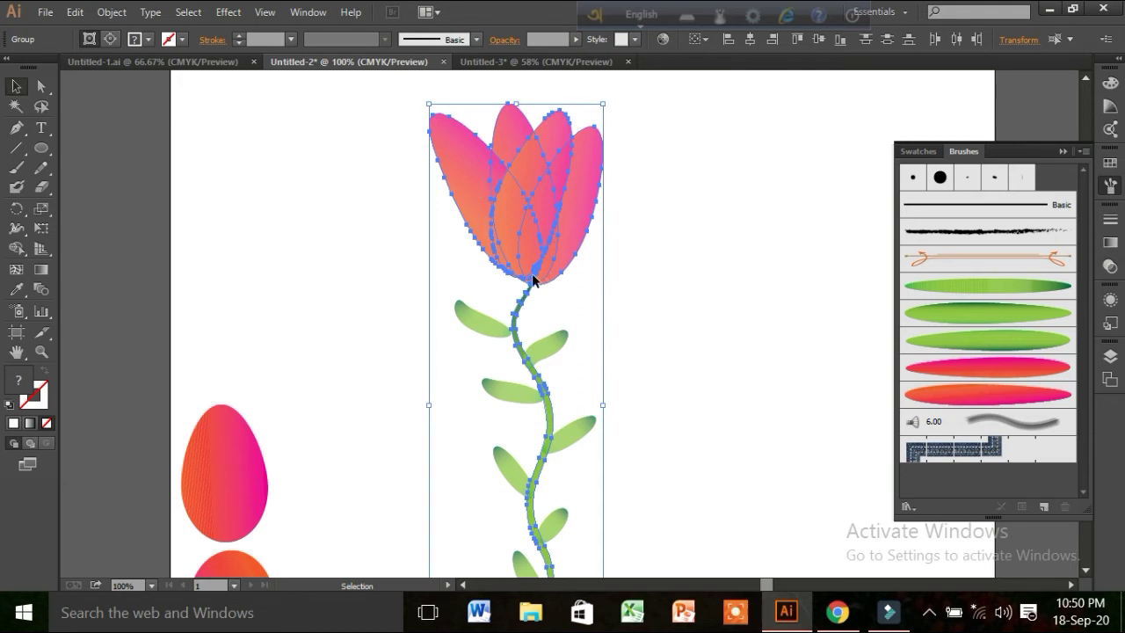
Step: Group the selected tulip flower parts into one object
scroll(538, 268, down, 3)
scroll(540, 275, down, 3)
scroll(538, 275, down, 1)
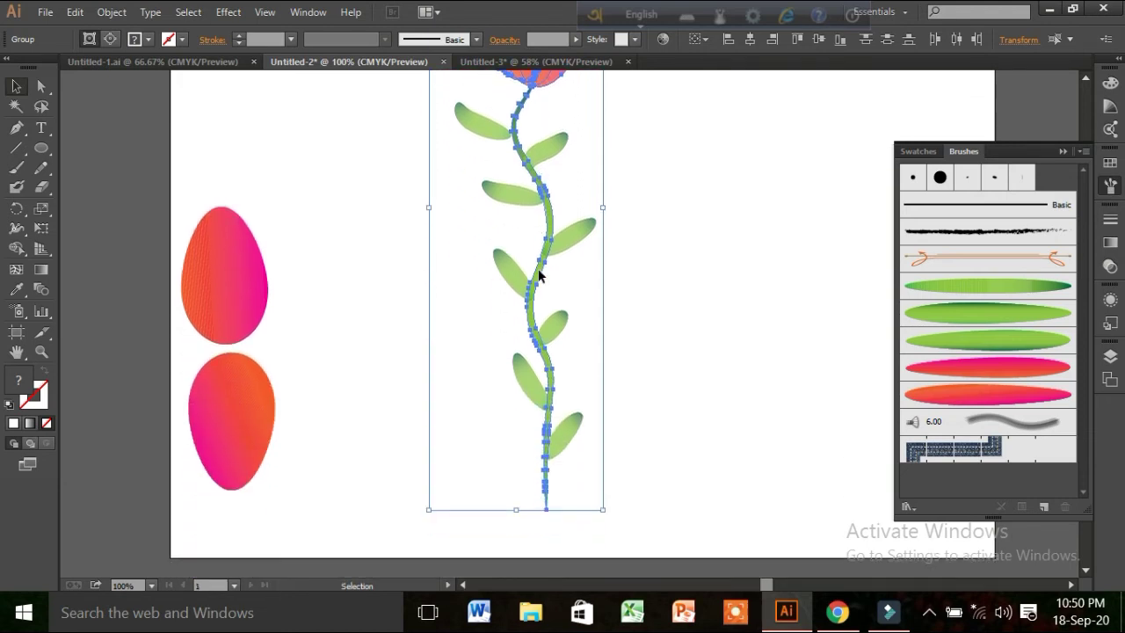
scroll(537, 275, up, 2)
scroll(532, 273, up, 2)
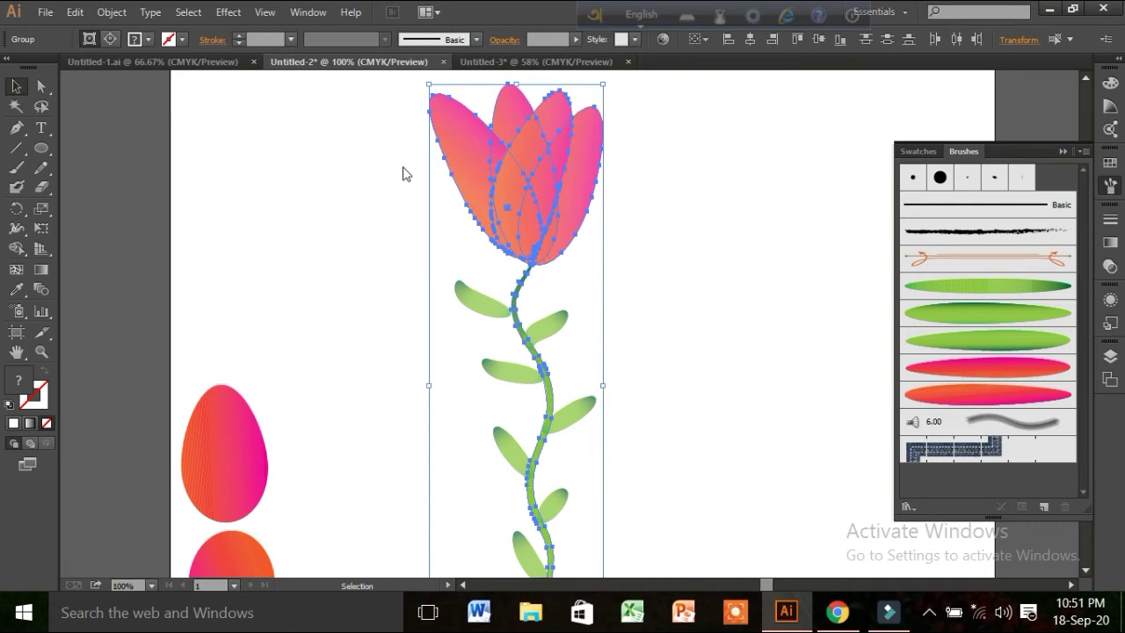
right_click(490, 194)
key(Down)
key(Down)
key(Down)
key(Return)
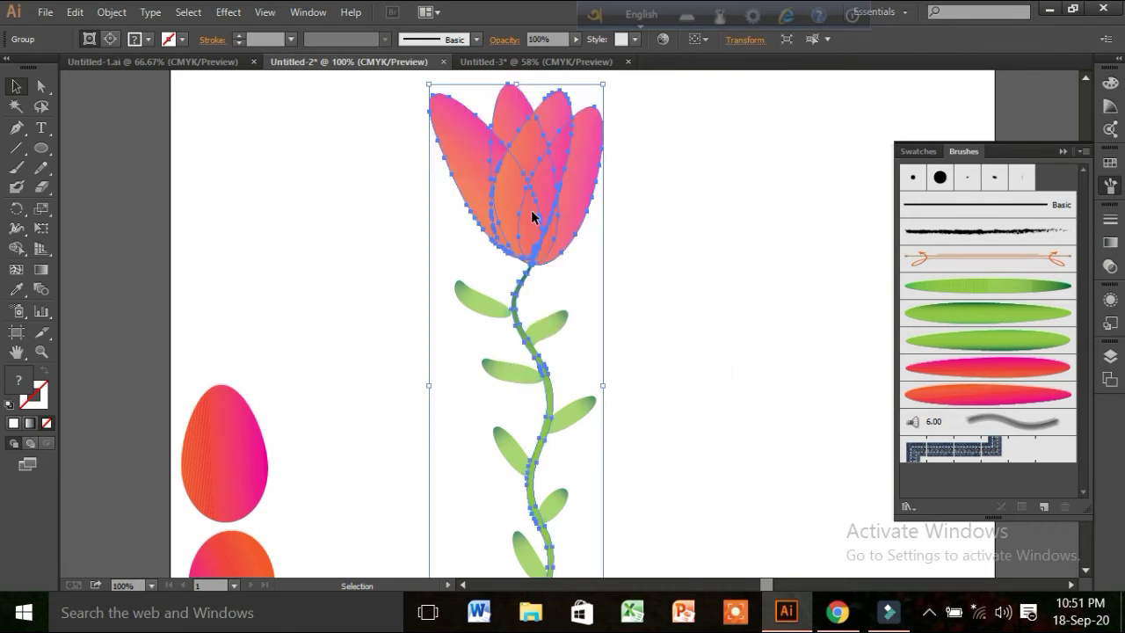
Step: Try shrinking the tulip group, then undo to restore its size
key(ctrl+shift+a)
click(475, 204)
key(ctrl+shift+a)
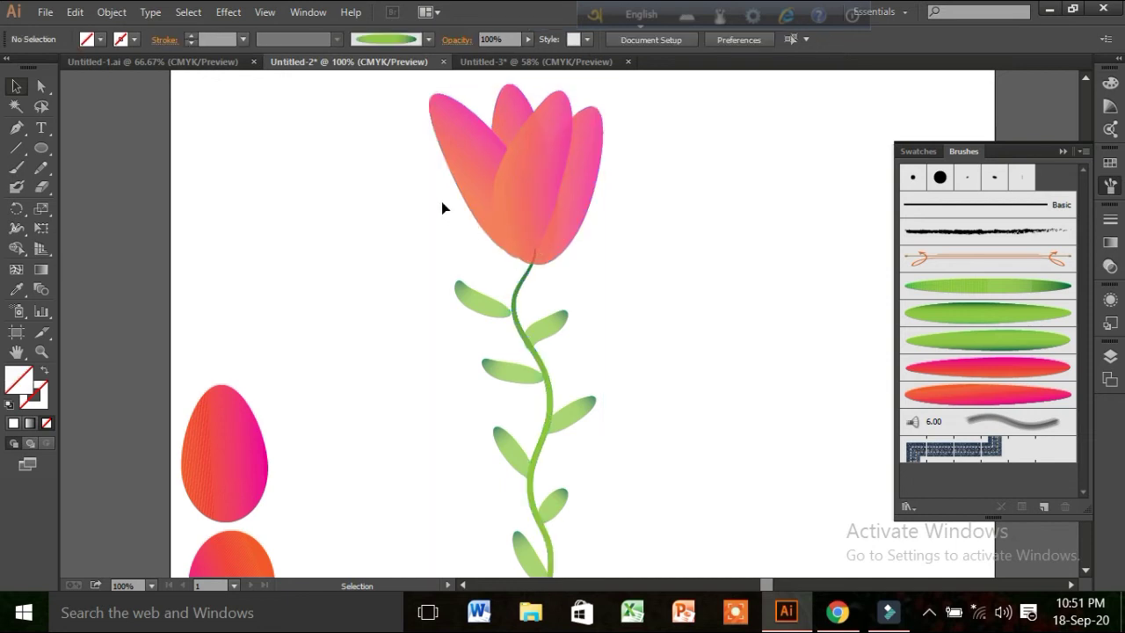
key(ctrl+z)
drag(481, 86, 481, 223)
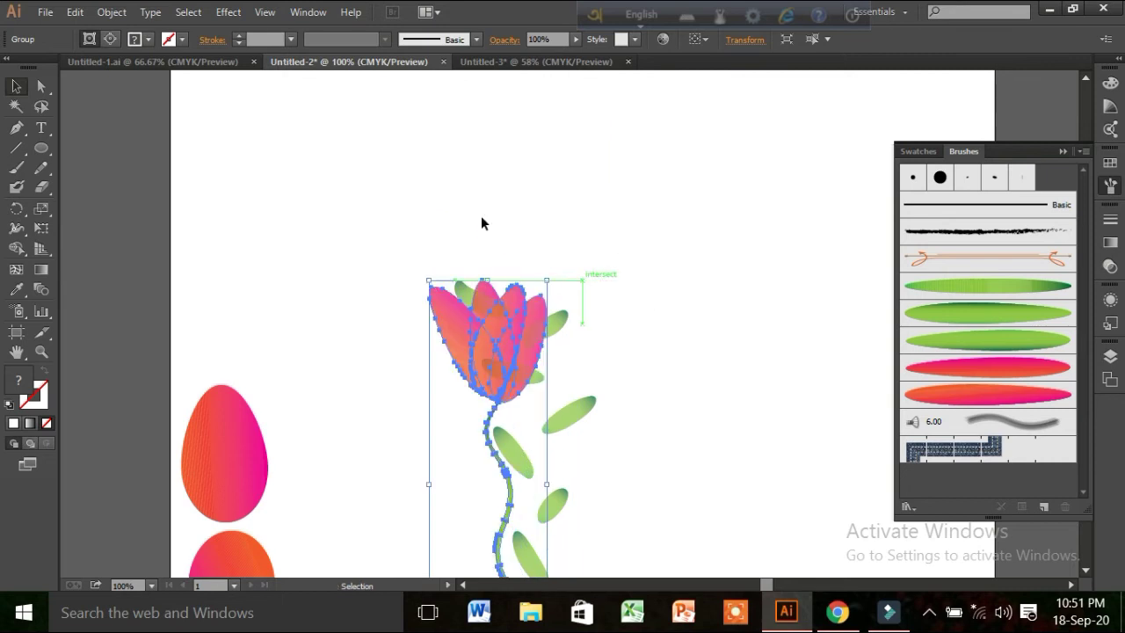
click(482, 205)
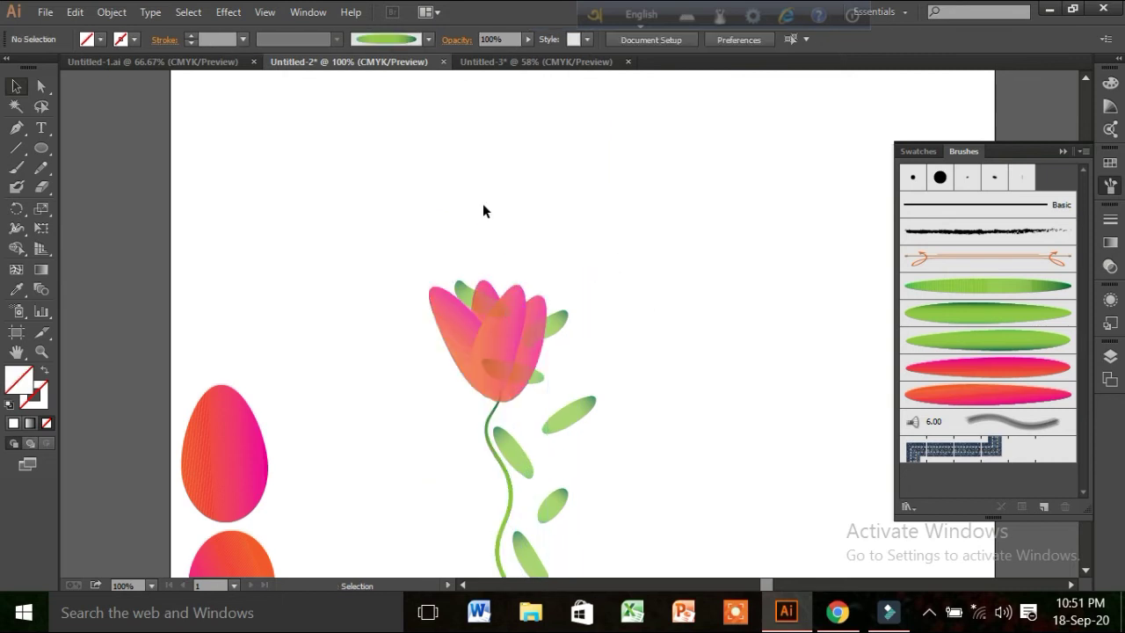
key(ctrl+z)
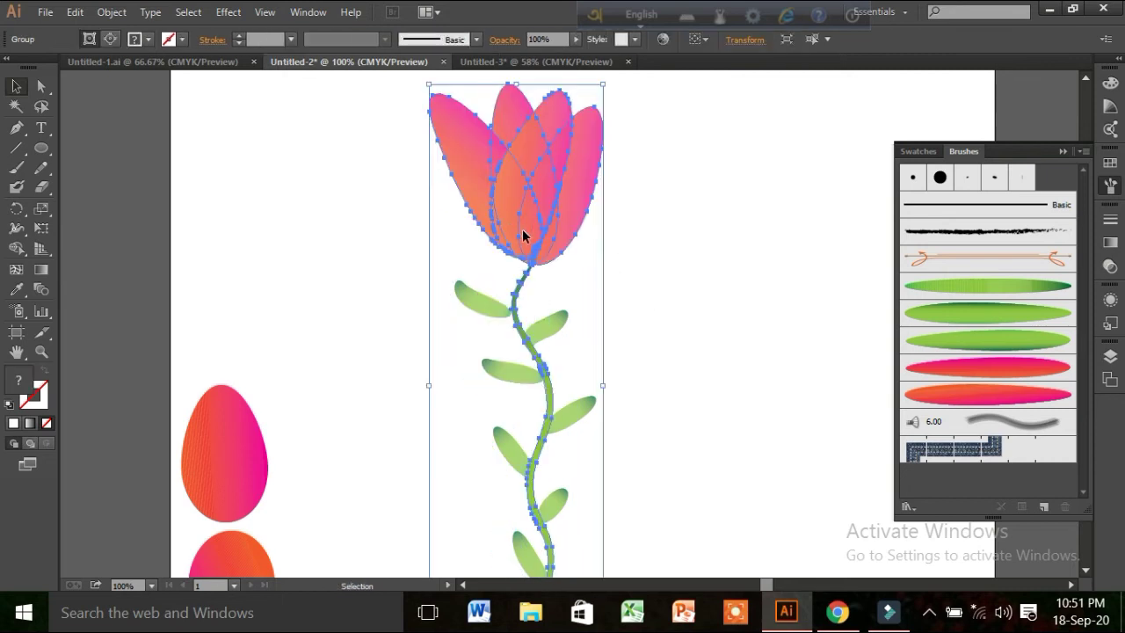
shift+click(527, 239)
Step: Select the tulip, stem and leaves together and ungroup the flower
click(438, 264)
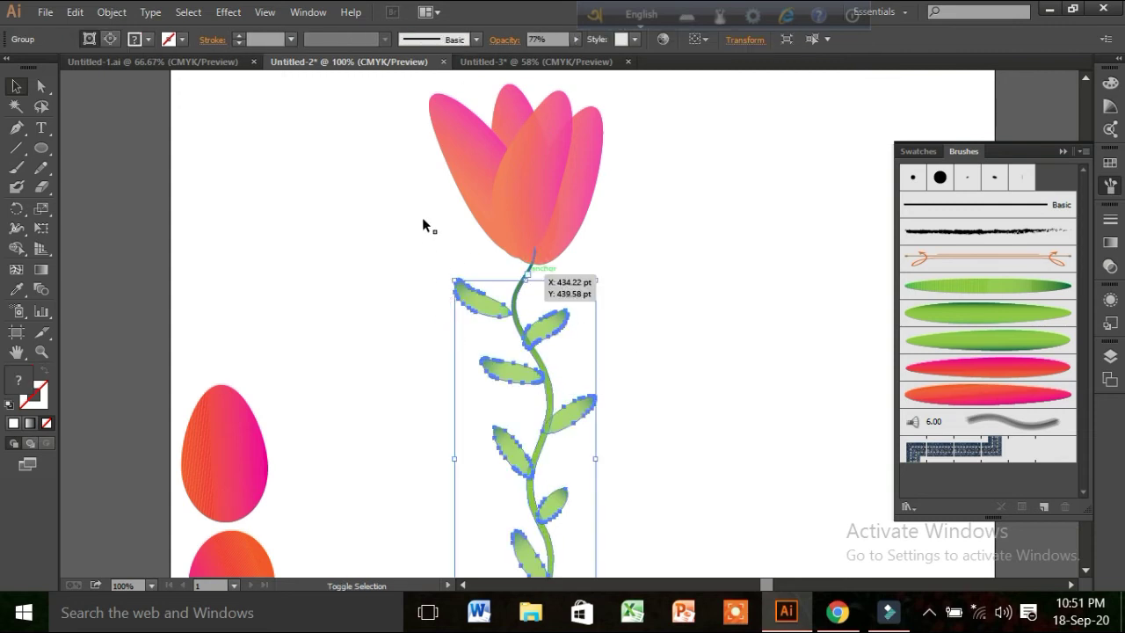
click(507, 251)
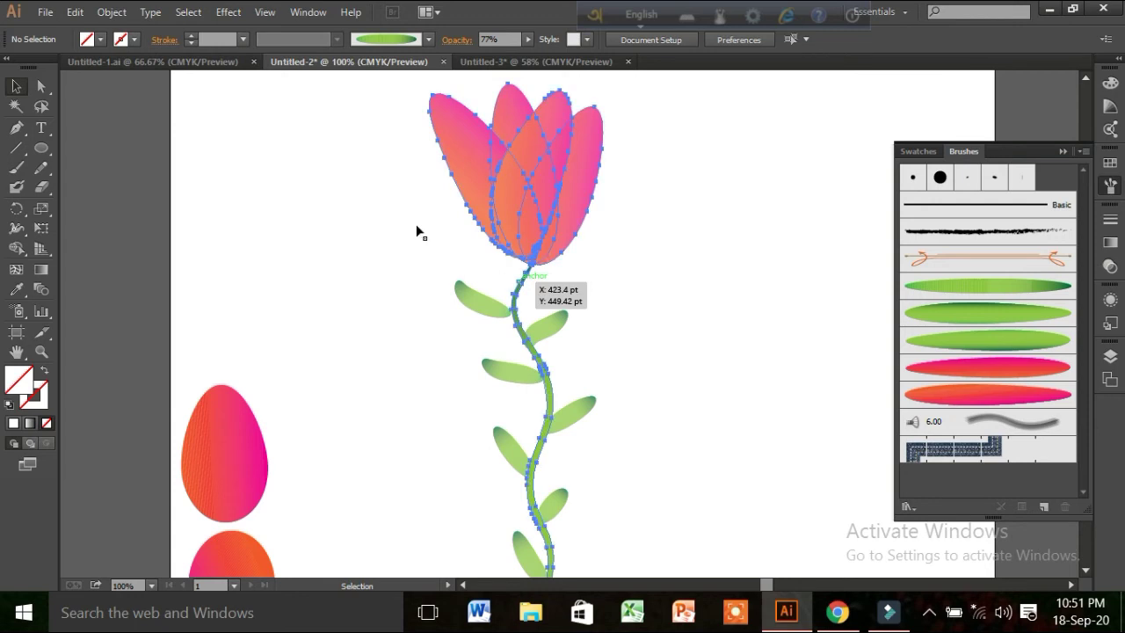
click(417, 230)
shift+click(439, 262)
right_click(486, 230)
click(615, 321)
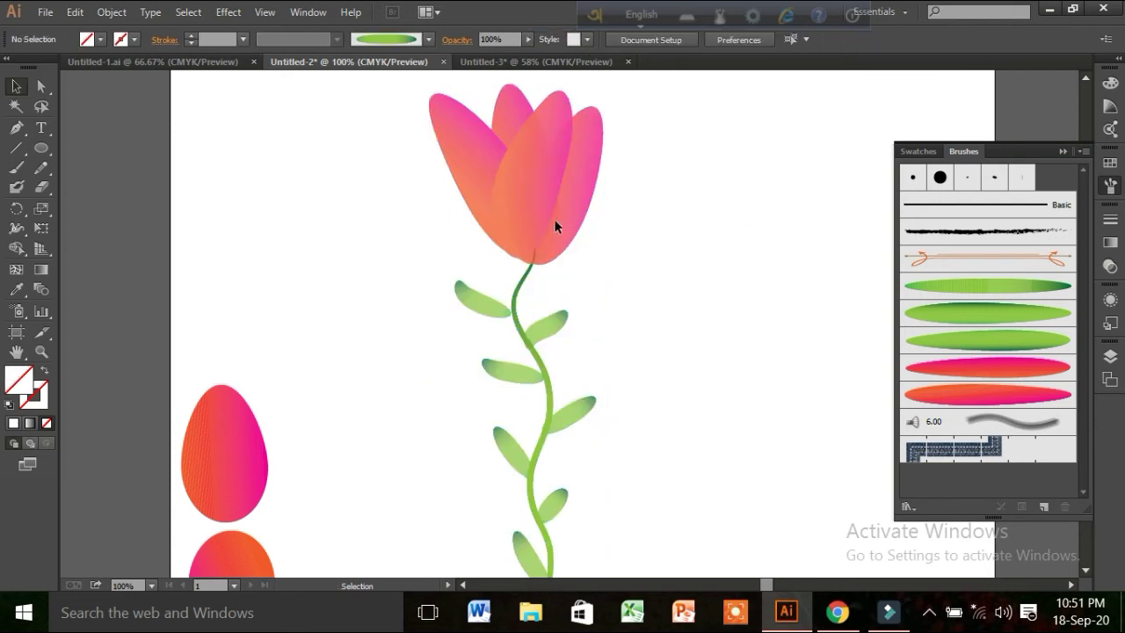
Step: Move the flower up and right, then scale the tulip head down
click(531, 228)
click(430, 176)
click(502, 252)
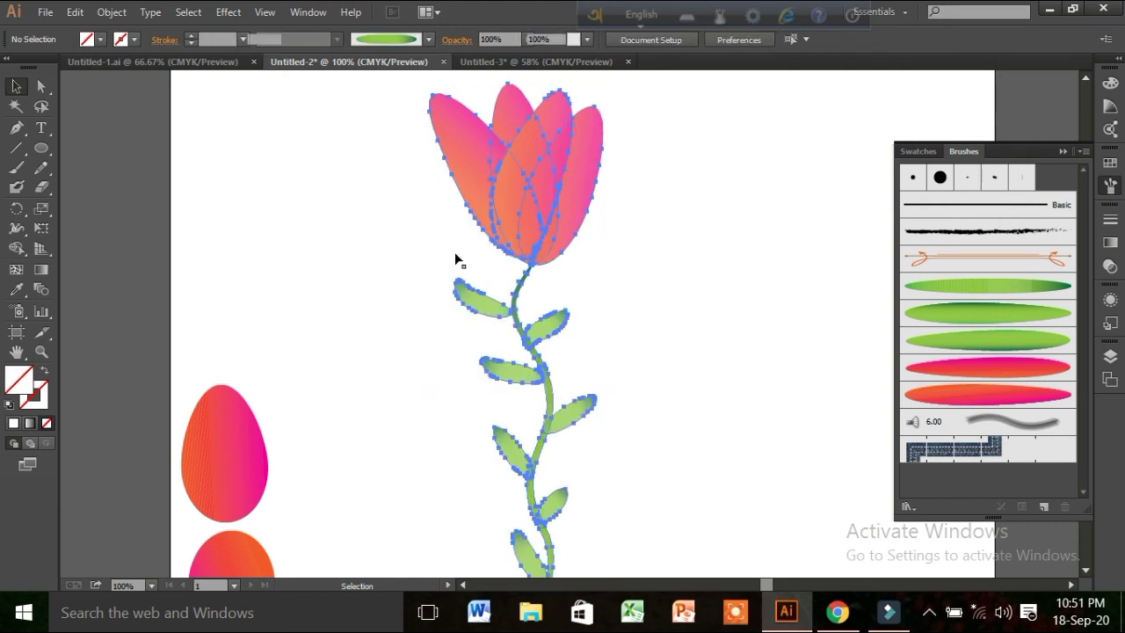
click(562, 239)
click(422, 193)
drag(589, 303, 622, 218)
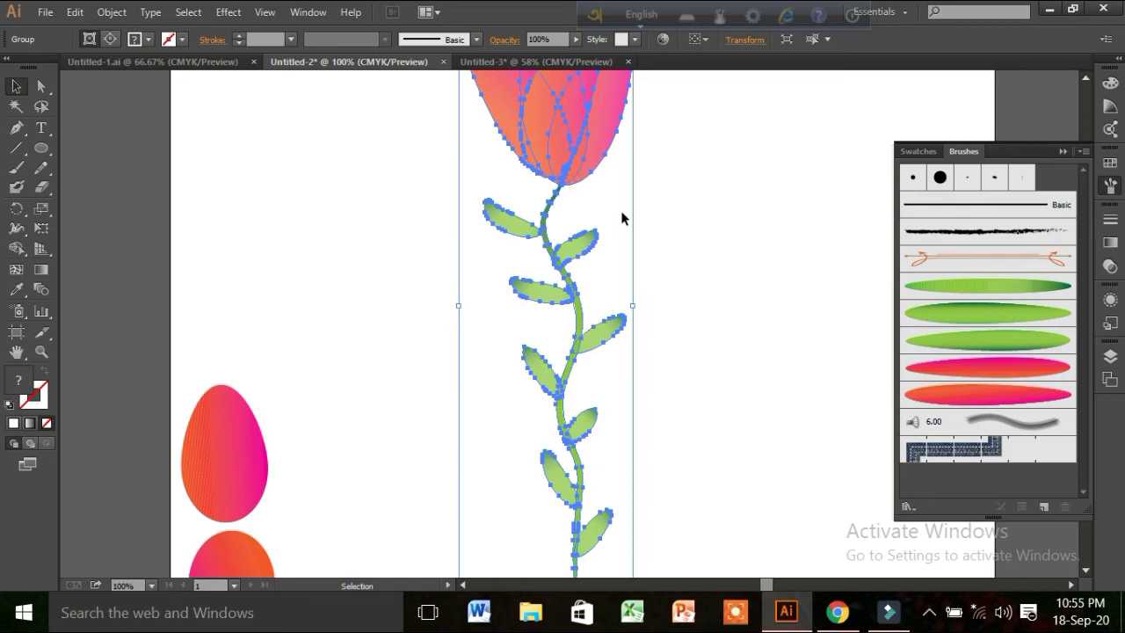
scroll(475, 275, up, 3)
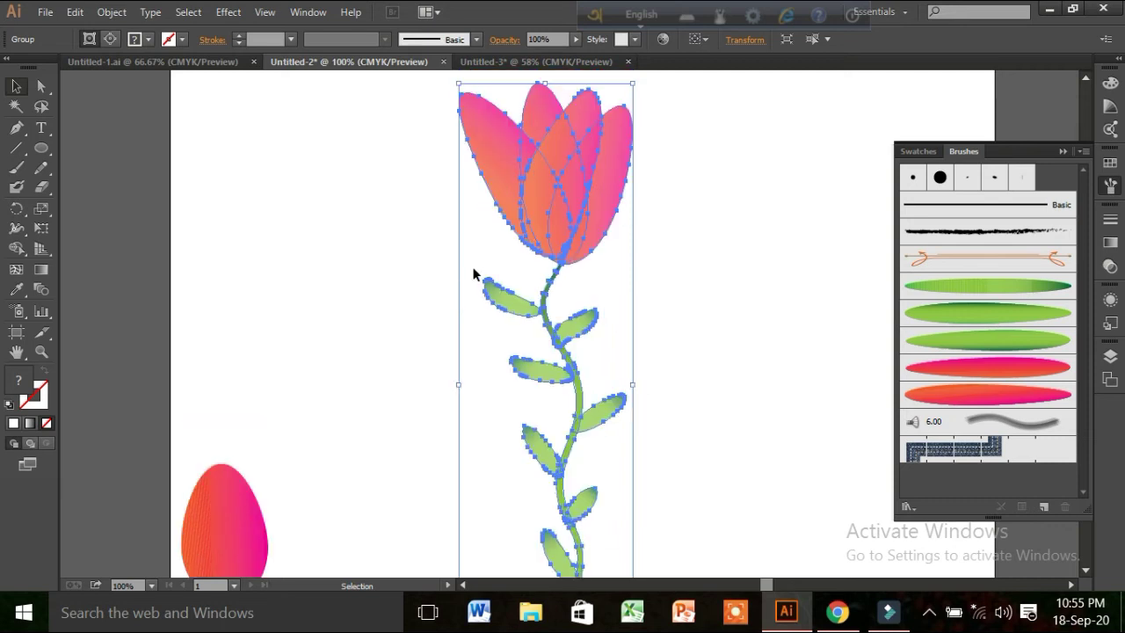
mouse_move(458, 85)
mouse_down()
mouse_move(478, 293)
mouse_move(425, 156)
mouse_up()
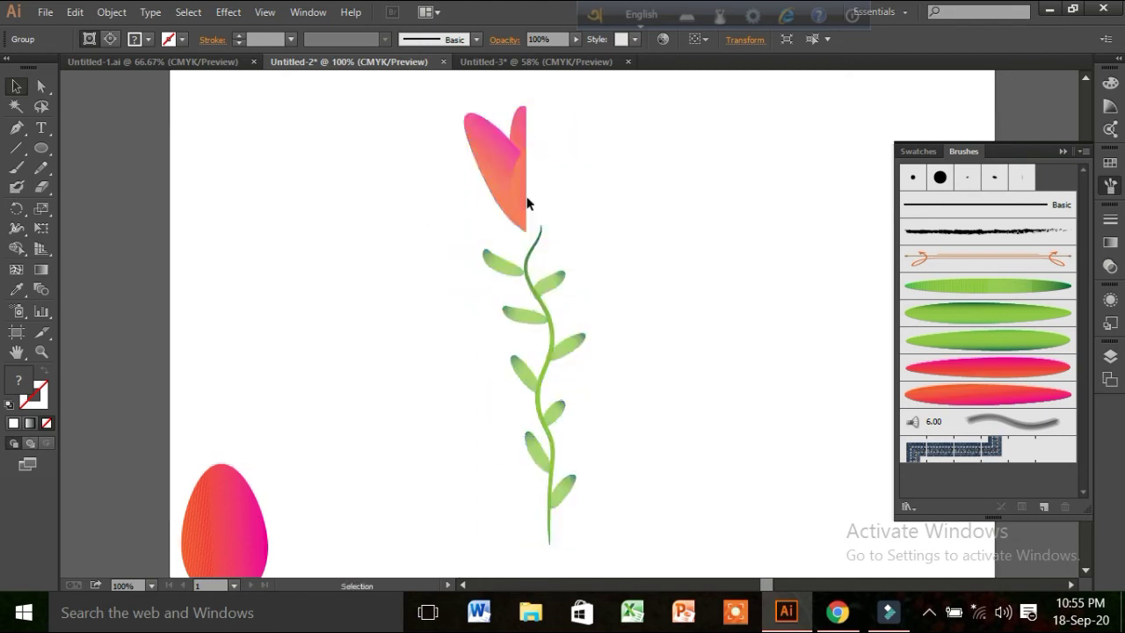
click(380, 361)
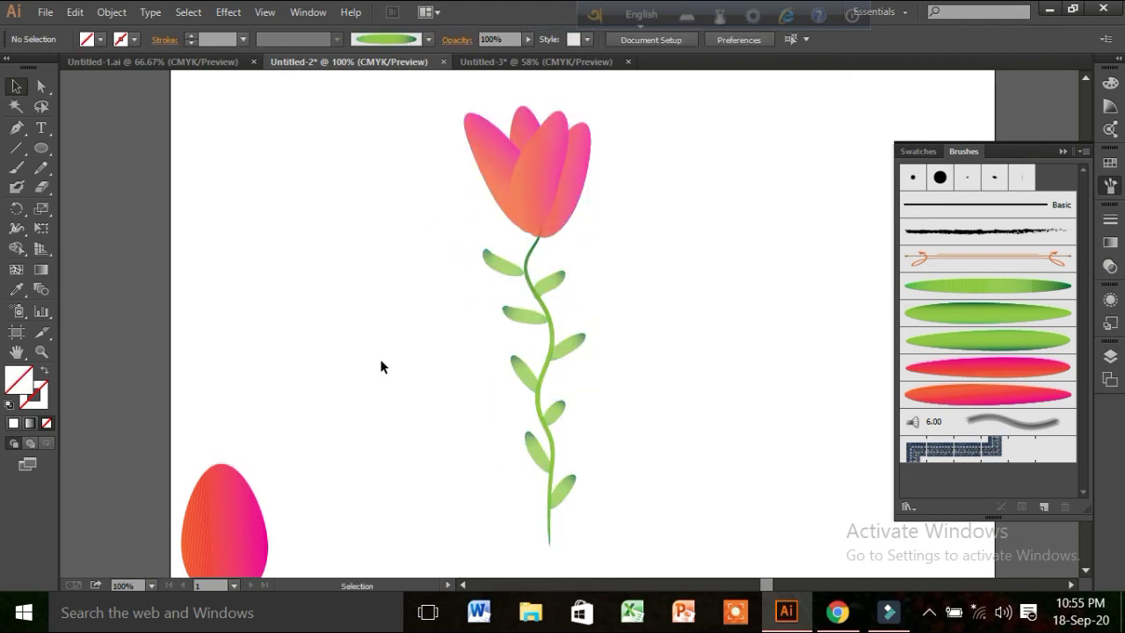
Step: Drag the tulip and stem down onto the artboard
scroll(275, 309, down, 3)
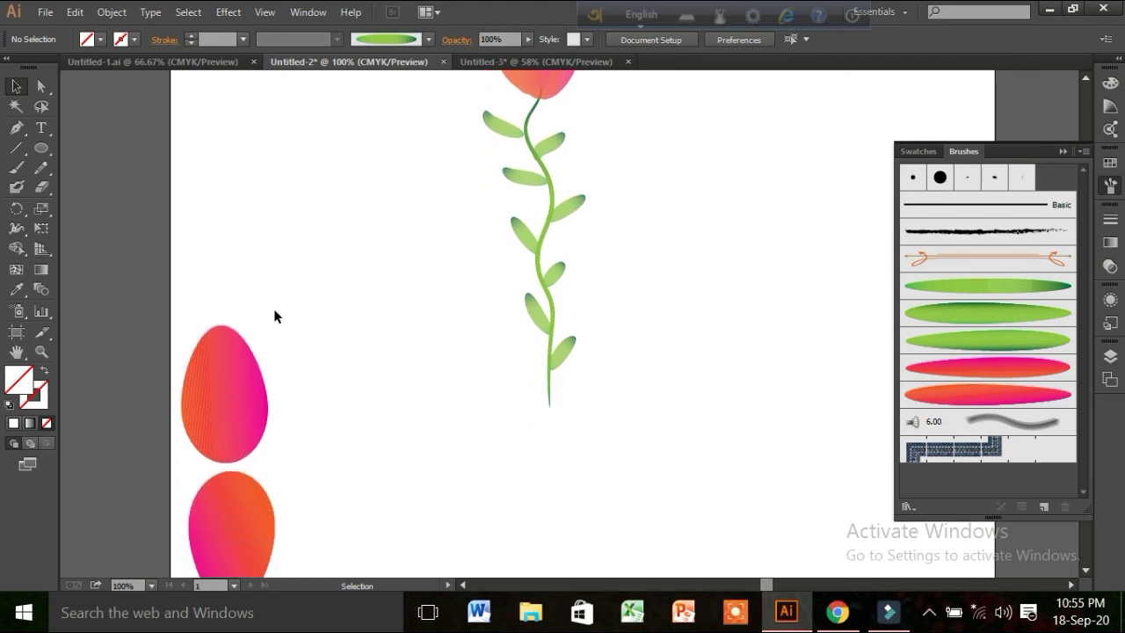
scroll(273, 309, down, 1)
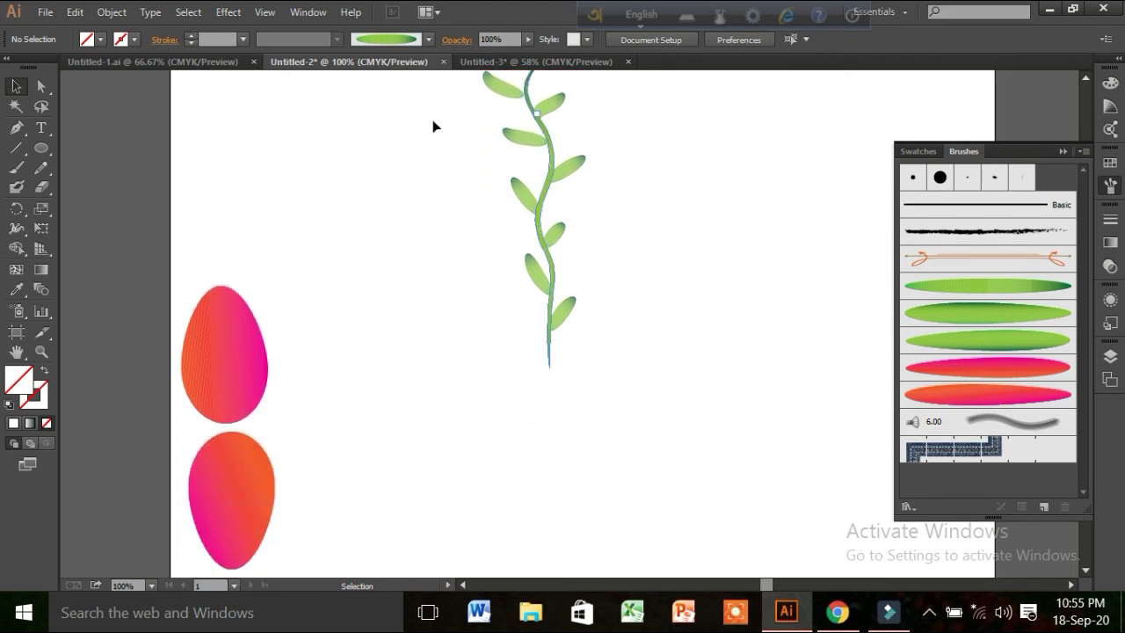
drag(539, 126, 541, 318)
click(505, 245)
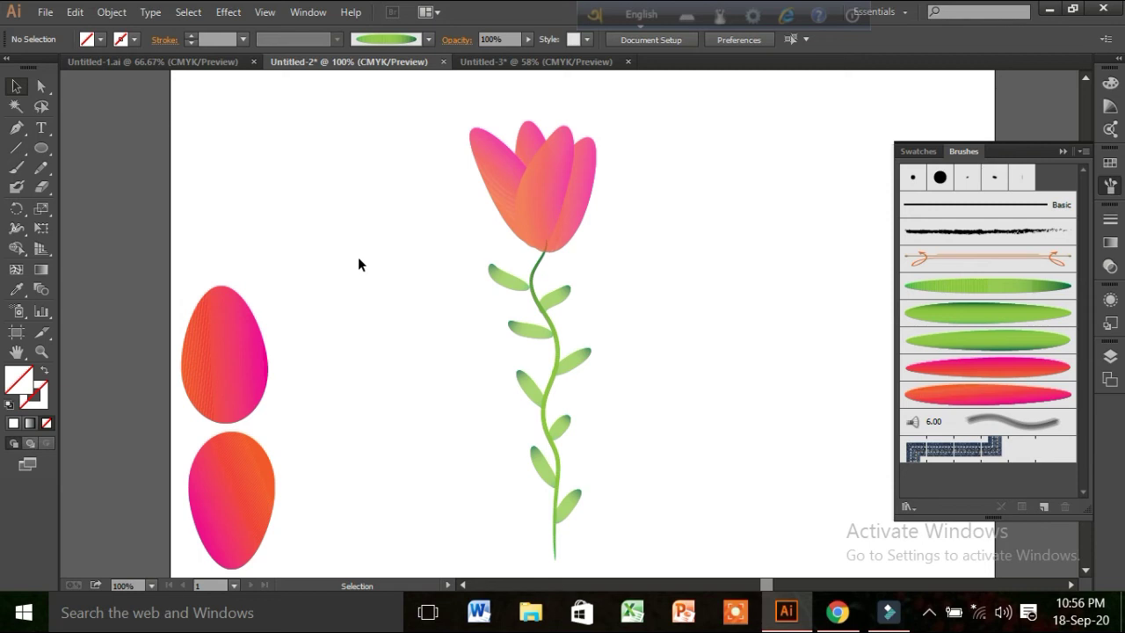
Step: Select the tulip head petals and set their opacity to 60%
right_click(431, 185)
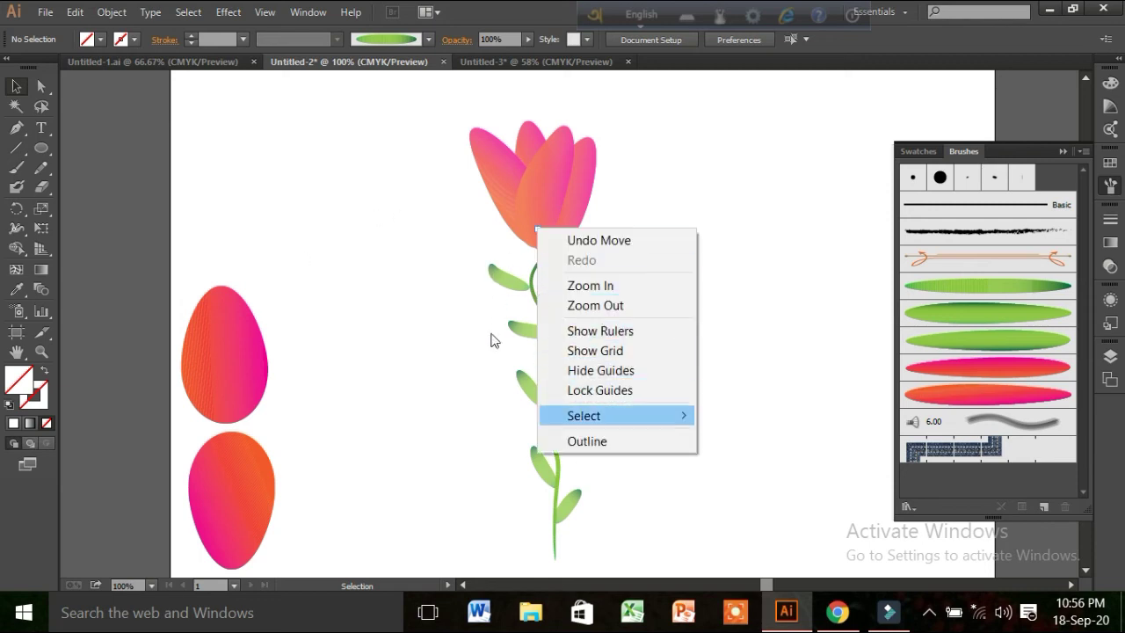
click(446, 181)
right_click(559, 225)
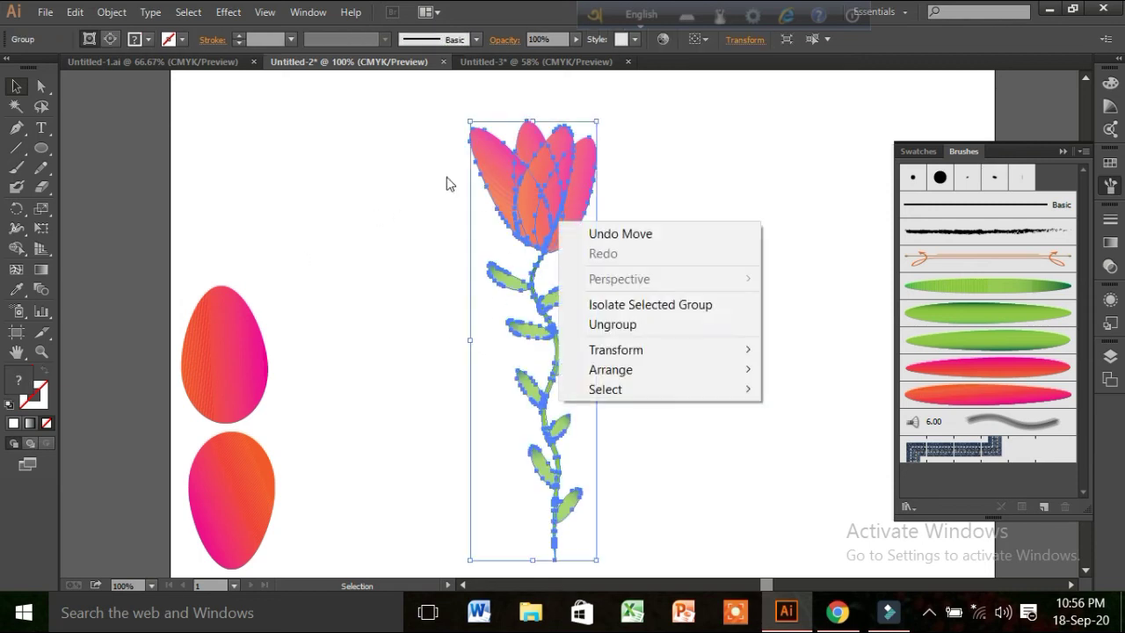
click(503, 265)
click(515, 216)
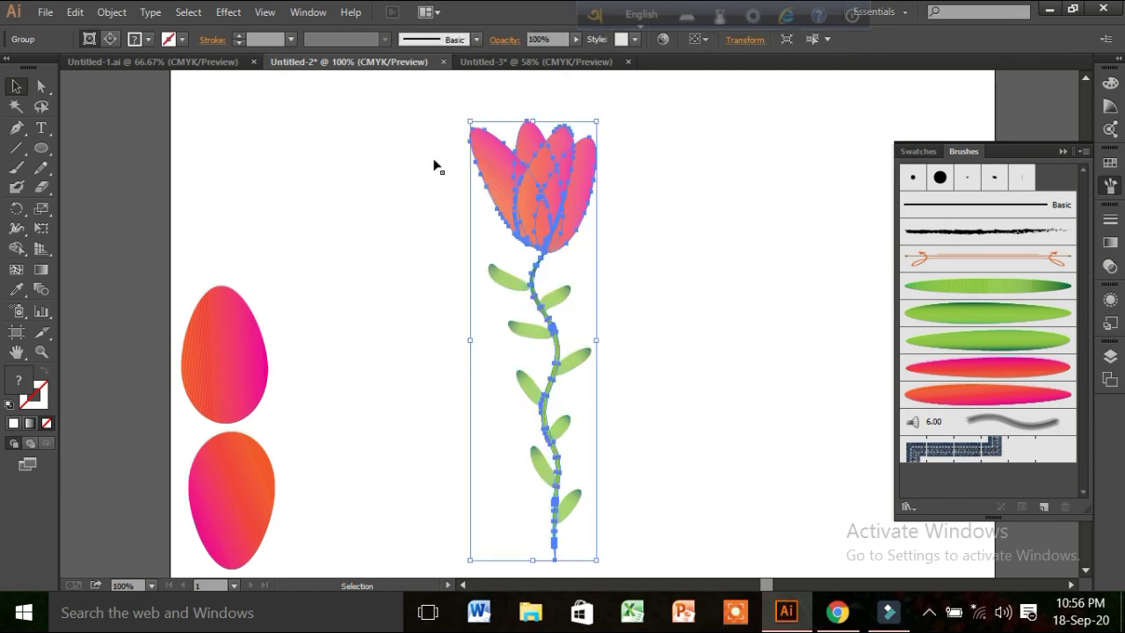
right_click(542, 201)
click(490, 243)
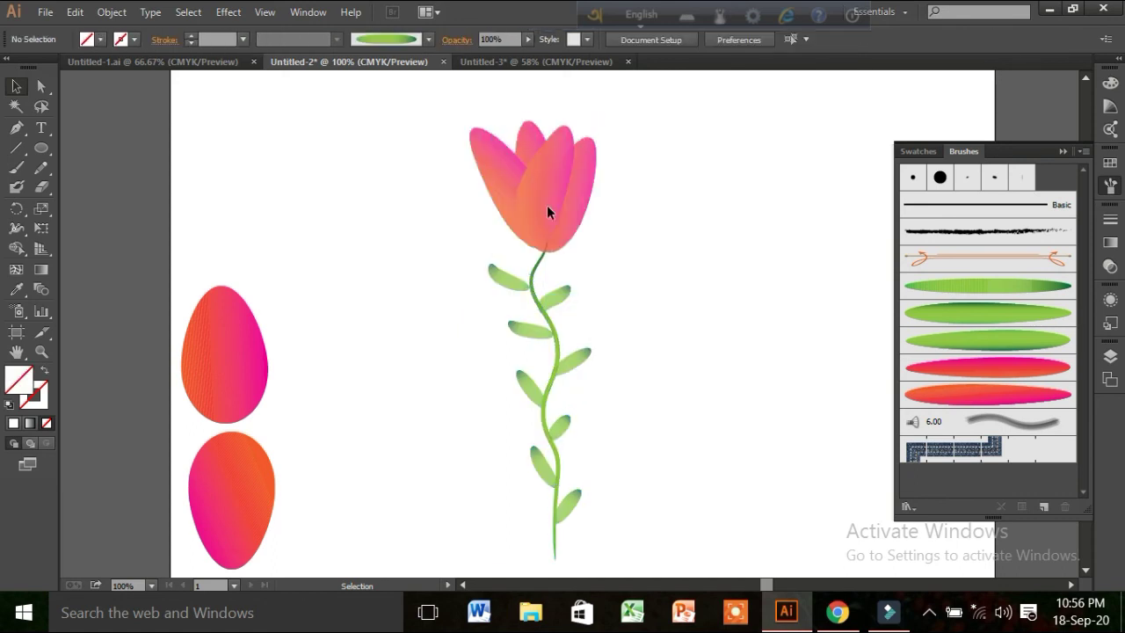
drag(412, 152, 489, 193)
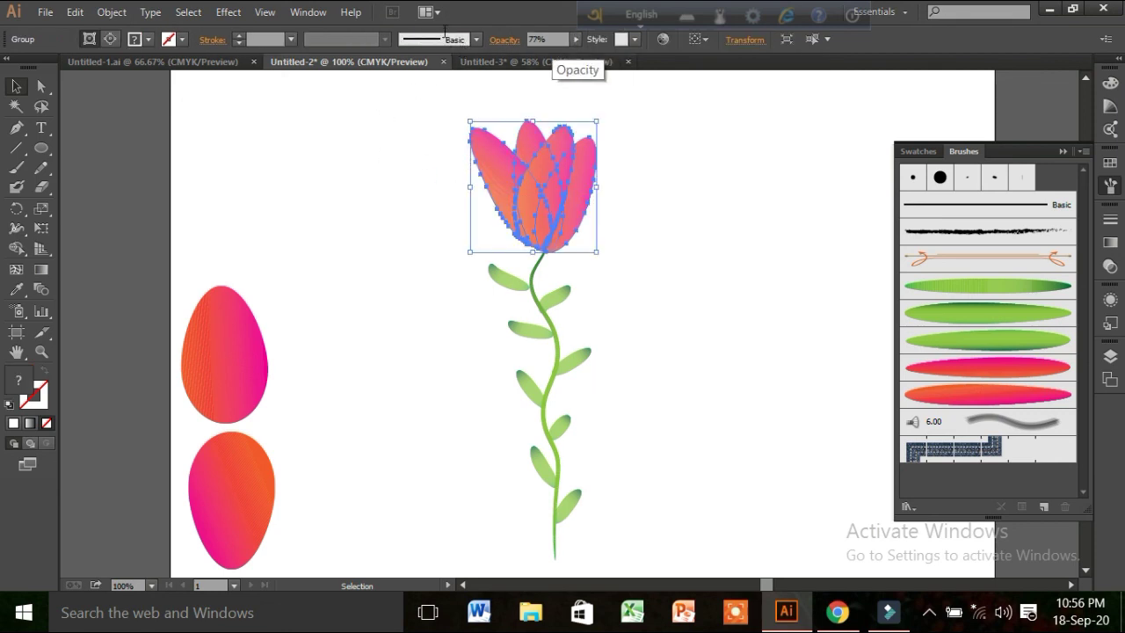
key(BackSpace)
key(BackSpace)
key(BackSpace)
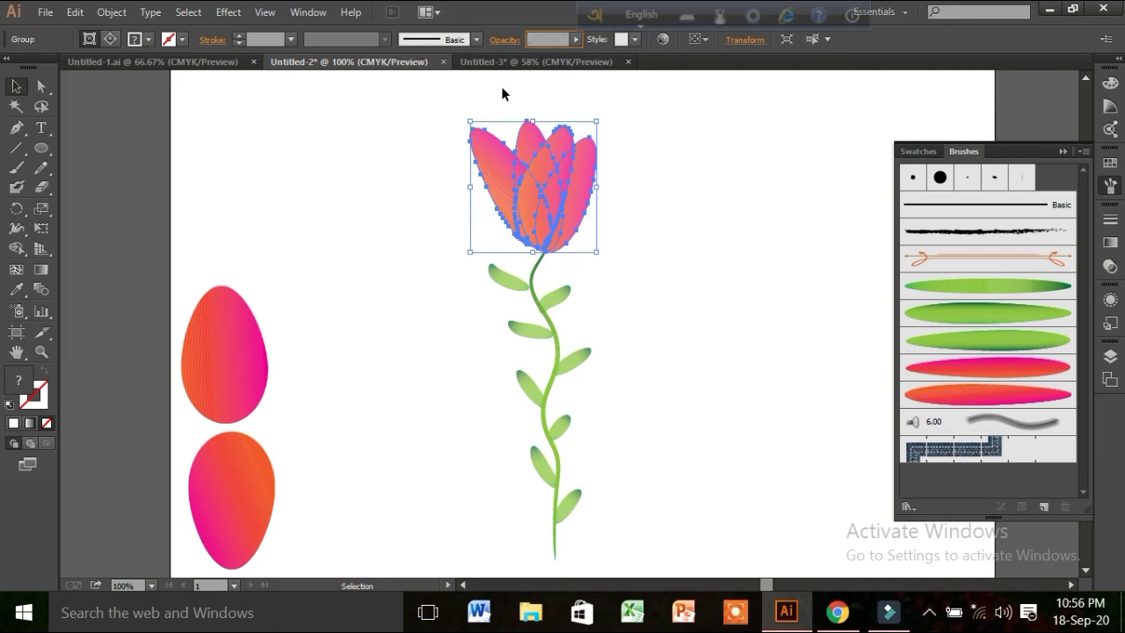
text(60)
key(Return)
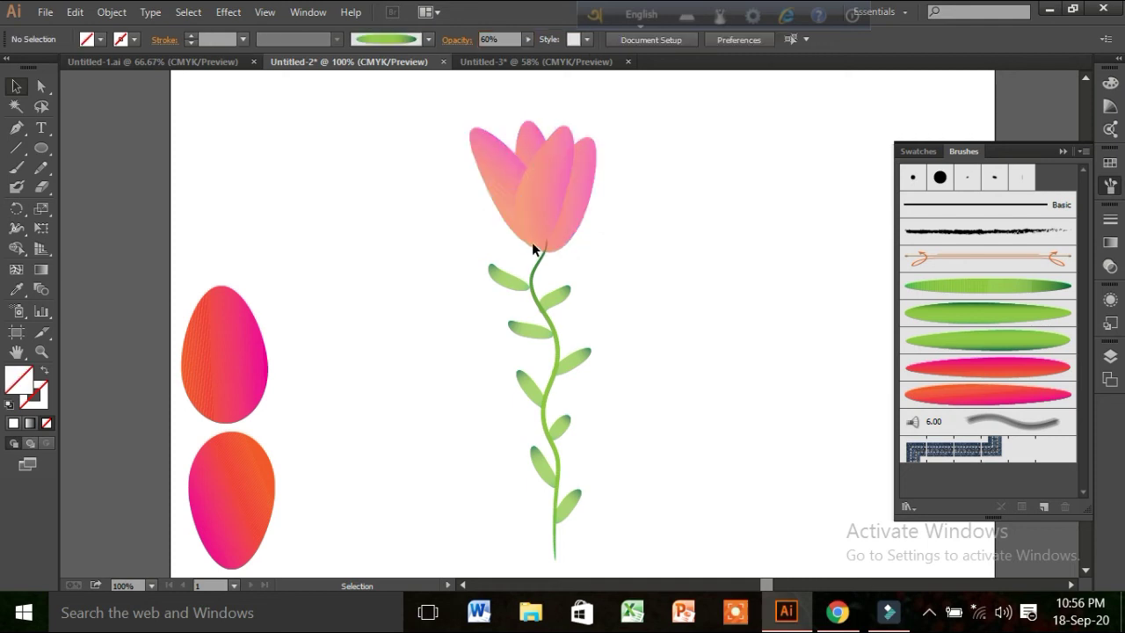
Step: Lower the tulip head's opacity further to 50%
drag(462, 146, 598, 182)
click(538, 38)
key(BackSpace)
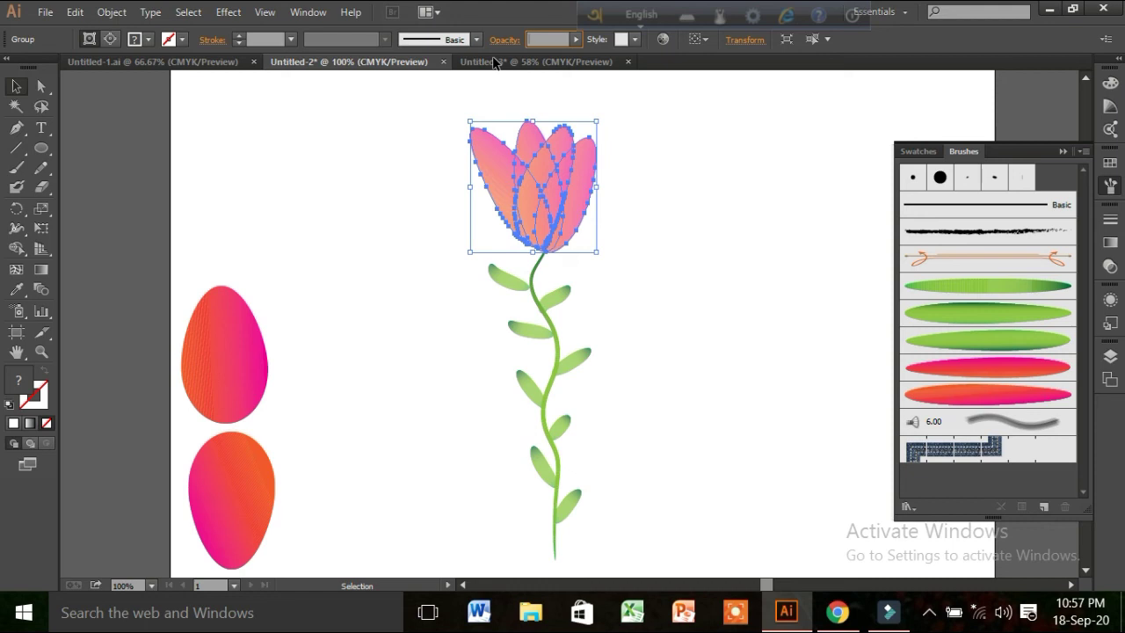
text(50)
click(546, 163)
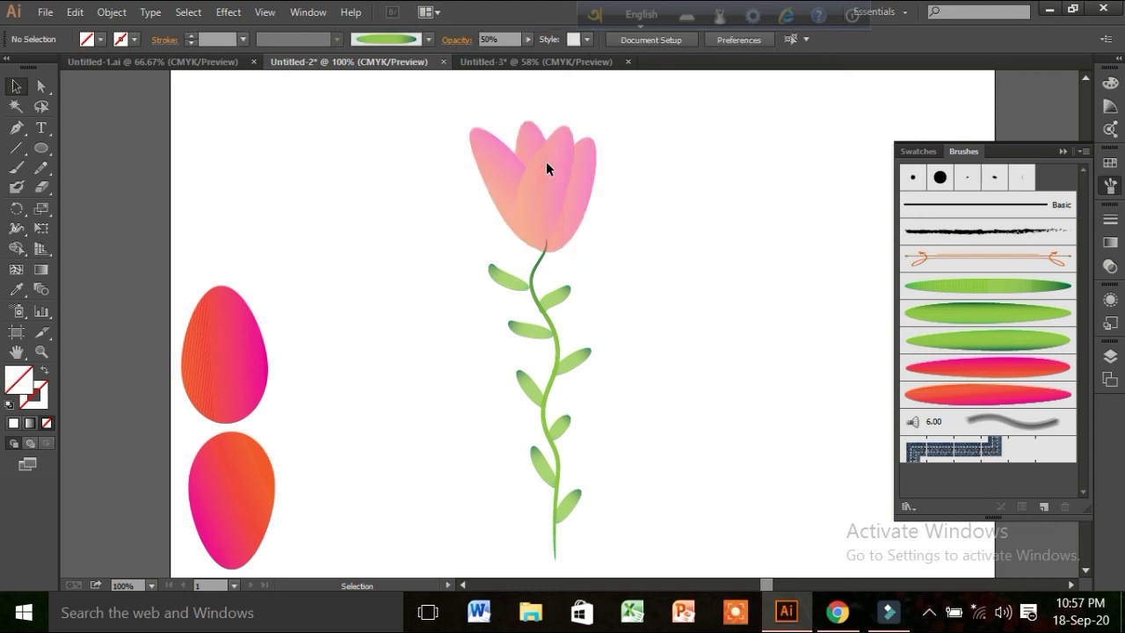
Step: Select the tulip head and stem and group them together
scroll(535, 226, down, 2)
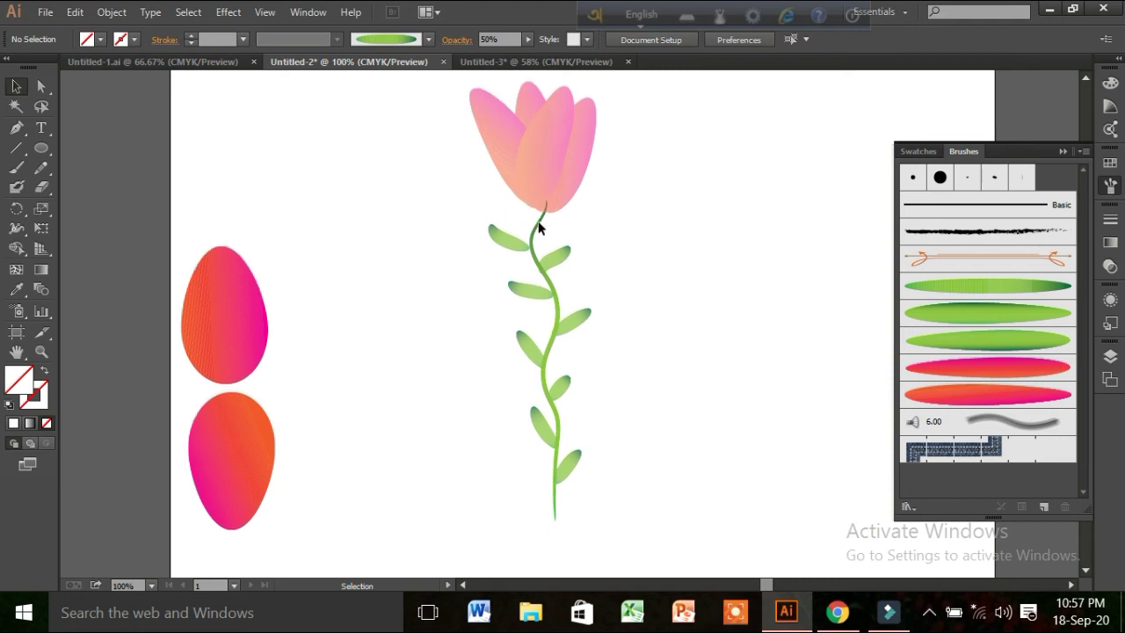
scroll(536, 226, up, 1)
click(549, 187)
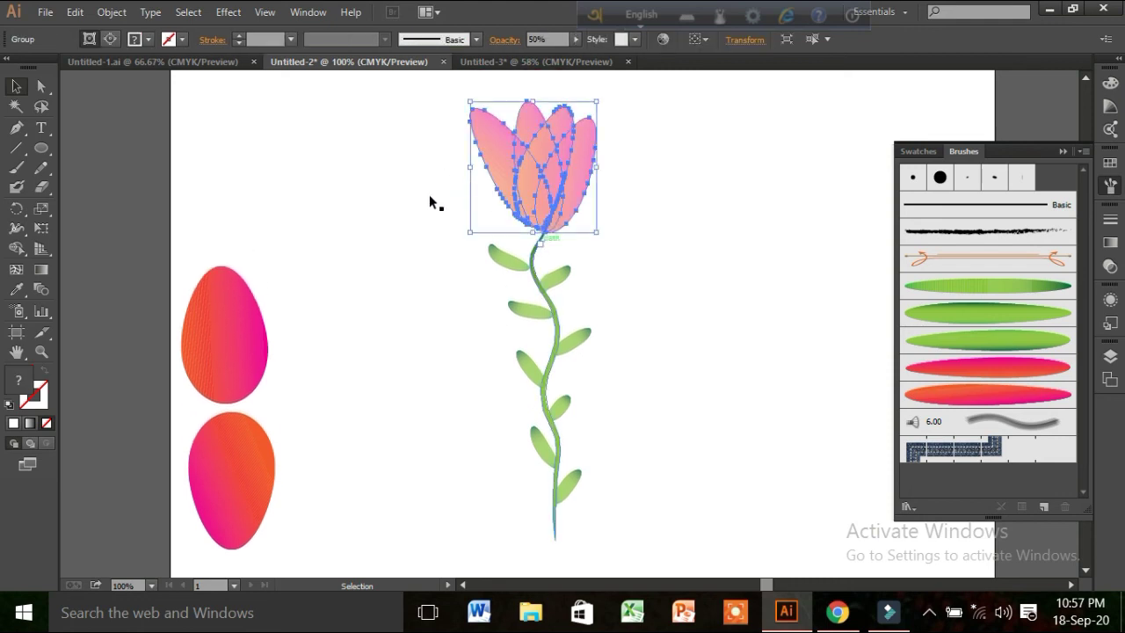
click(104, 16)
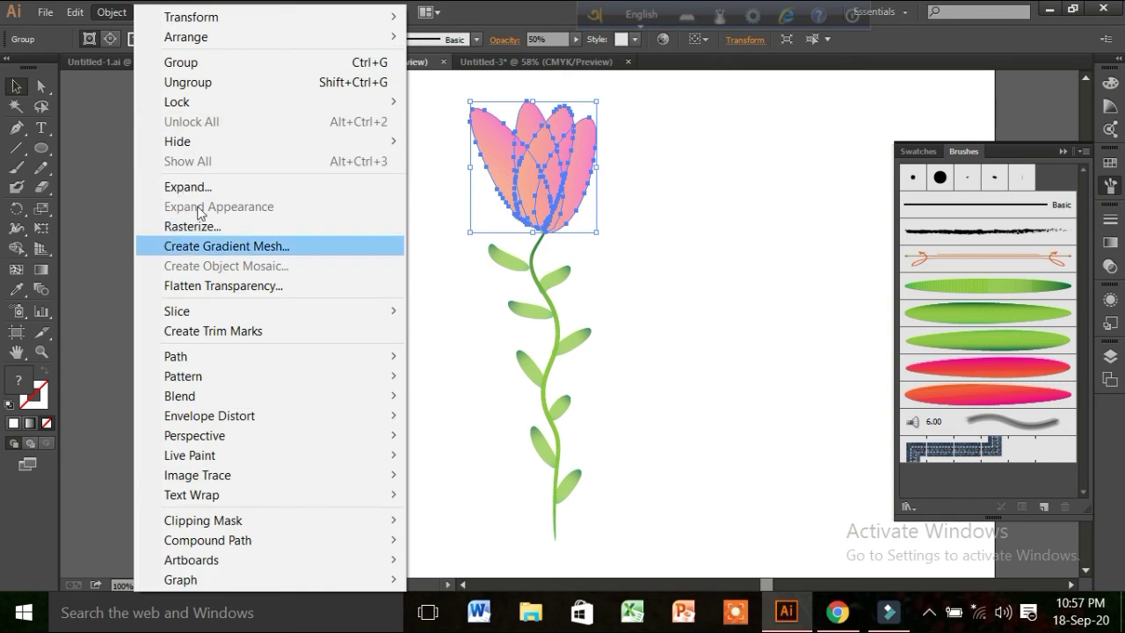
click(422, 153)
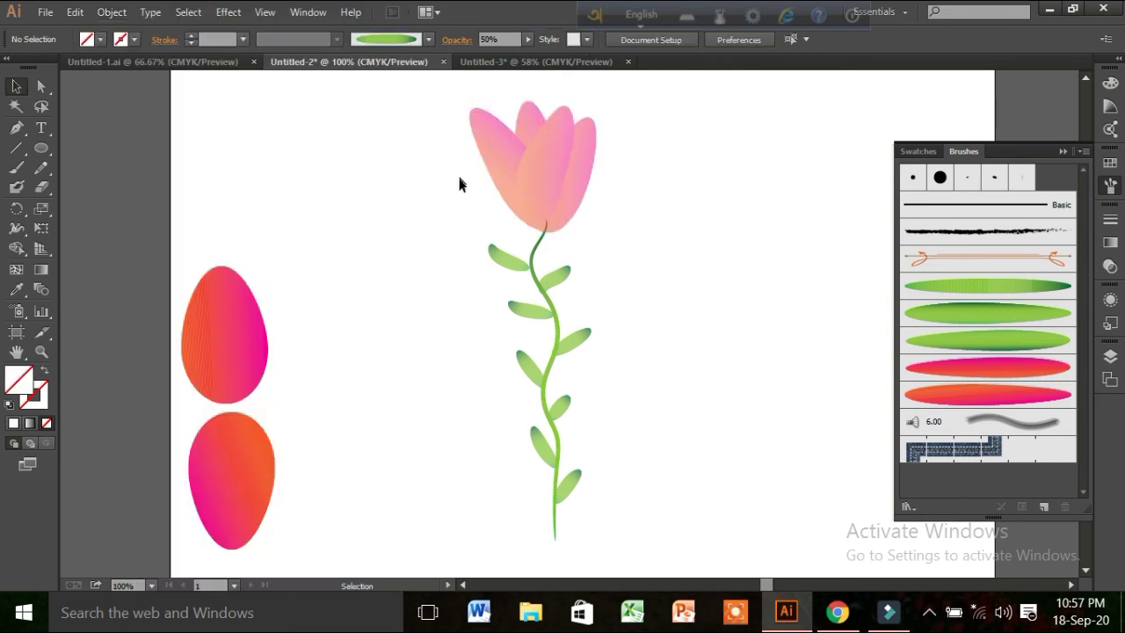
key(ctrl+alt+2)
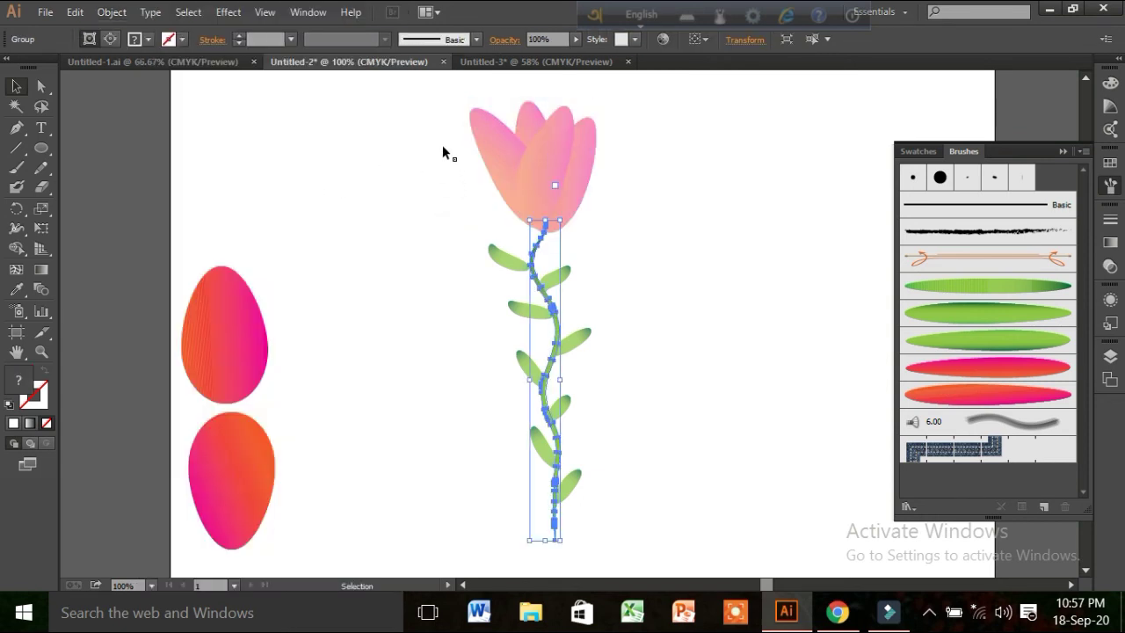
key(ctrl+a)
right_click(536, 158)
click(580, 239)
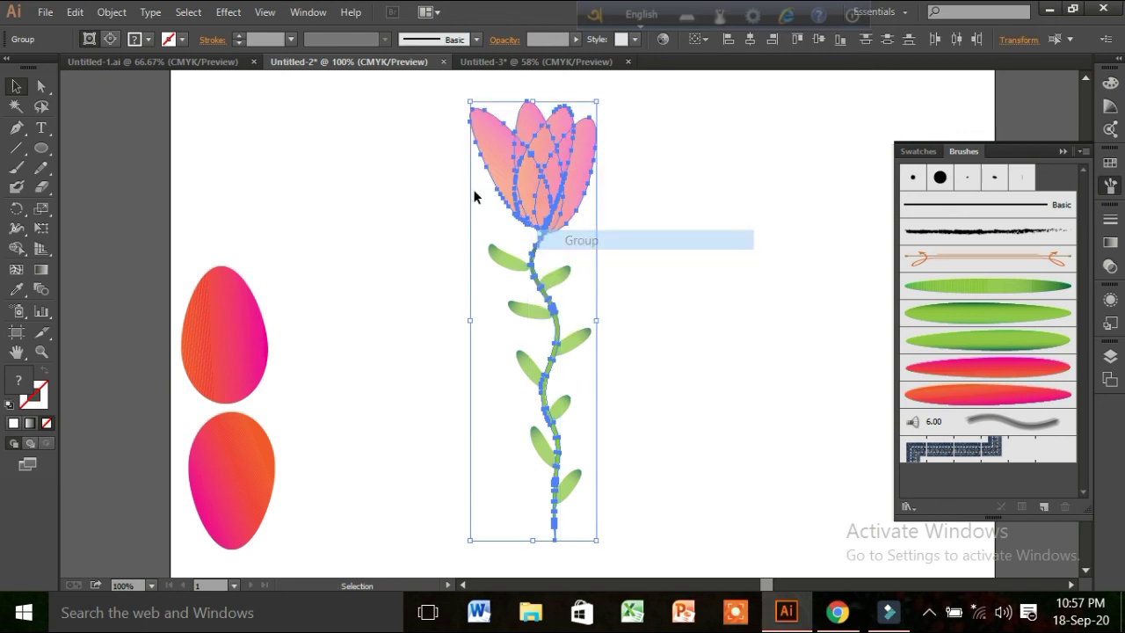
Step: Select the whole tulip including the leaves and group it into one object
click(460, 229)
key(ctrl+alt+2)
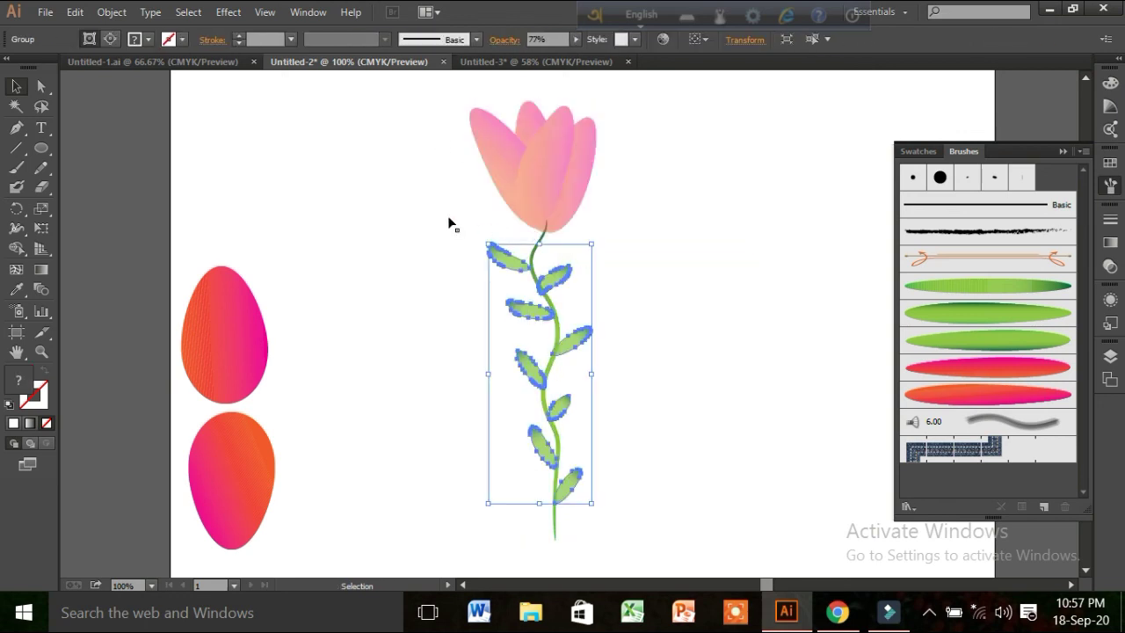
key(ctrl+a)
right_click(460, 183)
key(Down)
key(Return)
key(ctrl+shift+a)
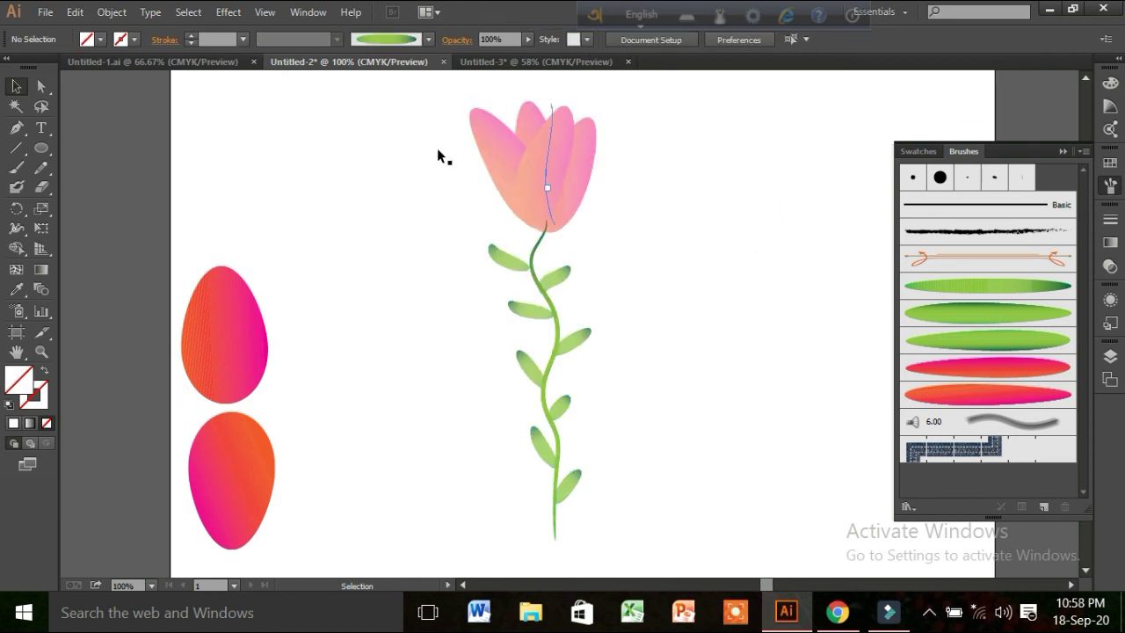
Step: Drag the grouped tulip left beside the two egg shapes
drag(436, 147, 294, 181)
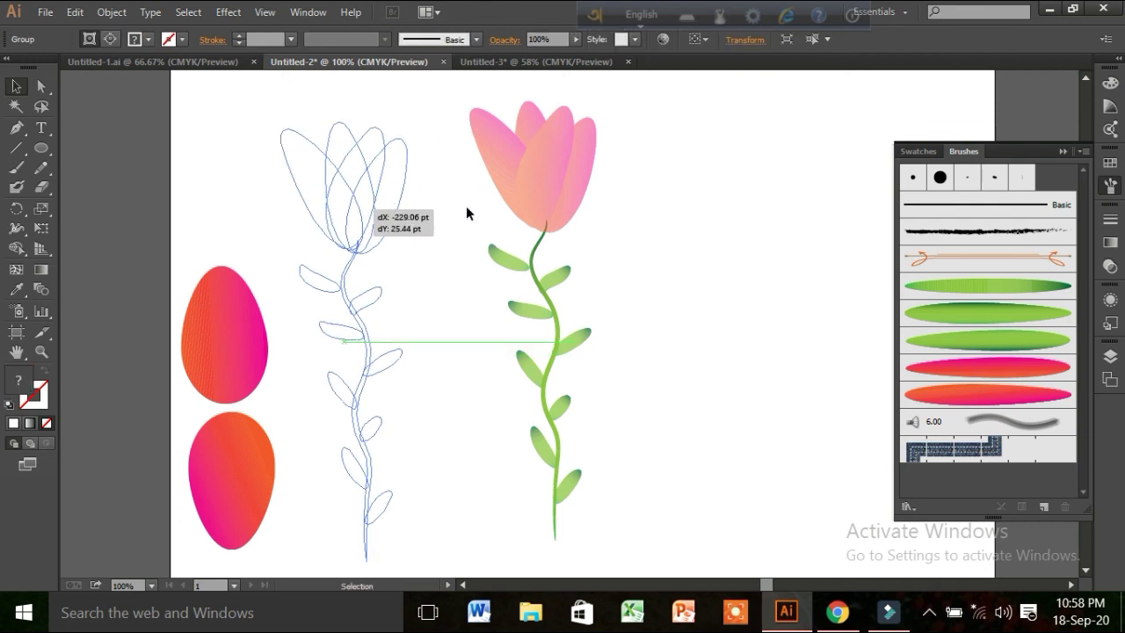
drag(286, 172, 286, 172)
click(442, 198)
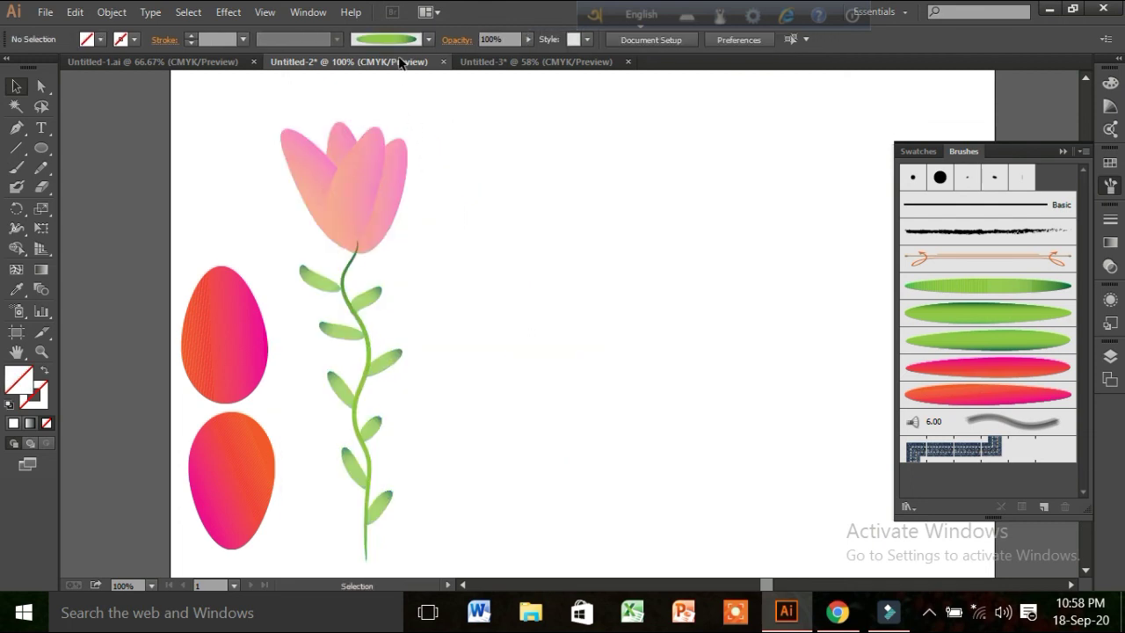
key(ctrl+Tab)
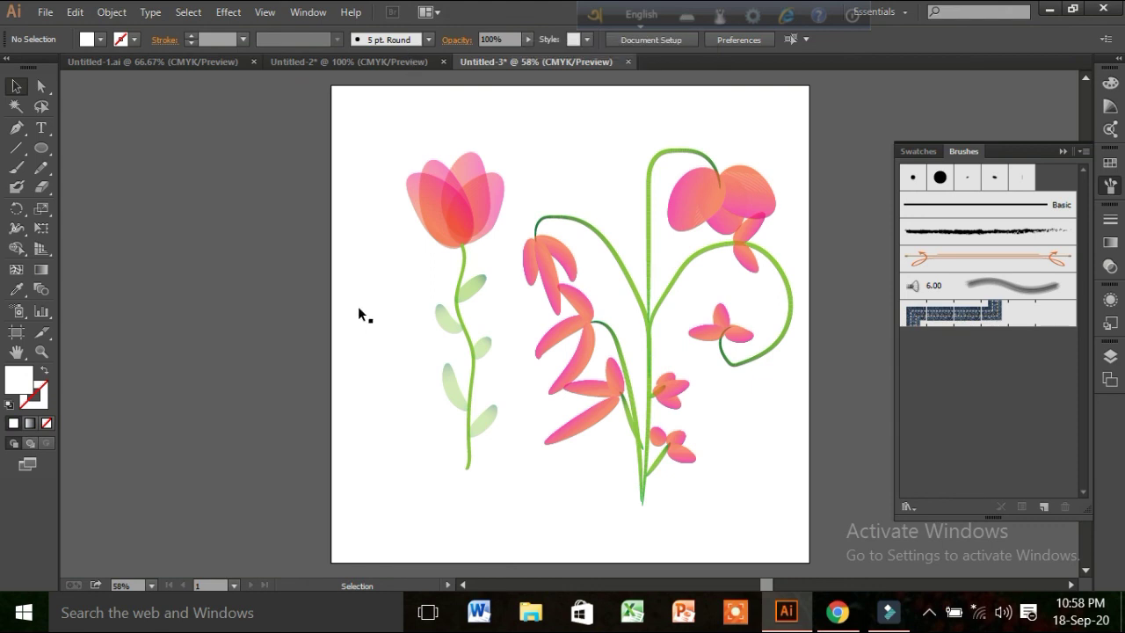
Step: Select the left tulip in Untitled-3 and check stroke weight choices without changes
drag(477, 324, 364, 172)
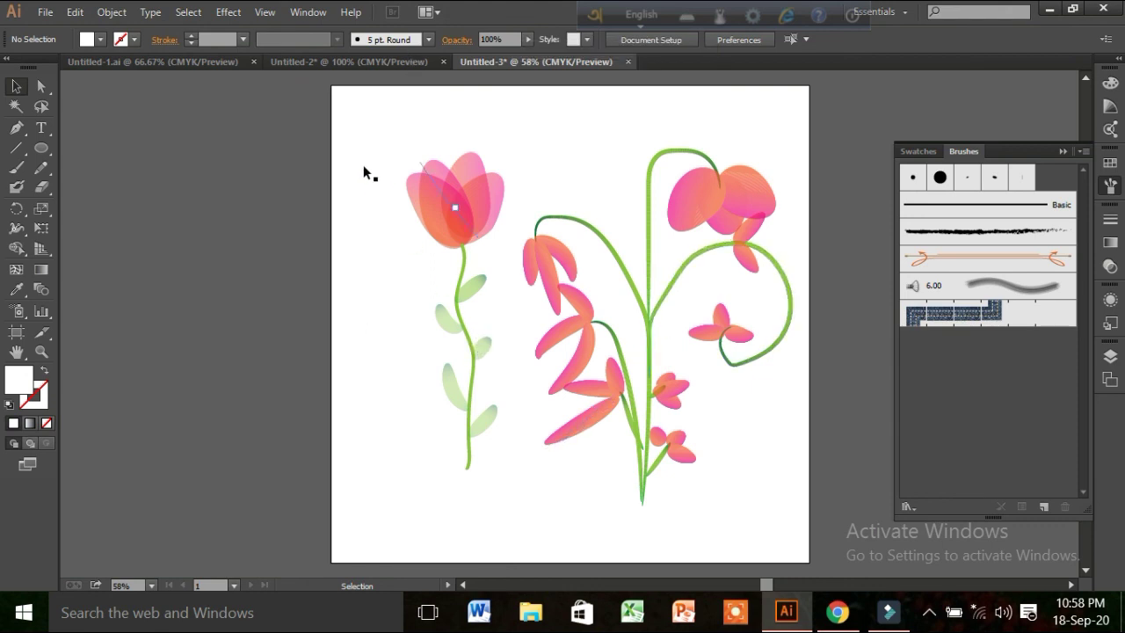
click(242, 39)
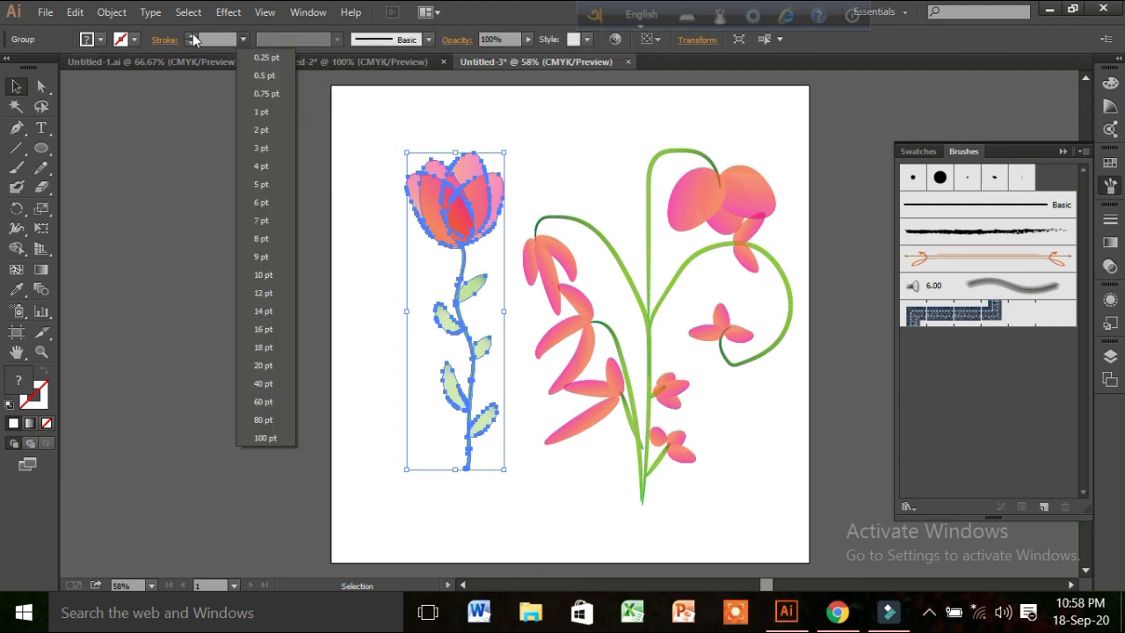
key(Escape)
click(292, 283)
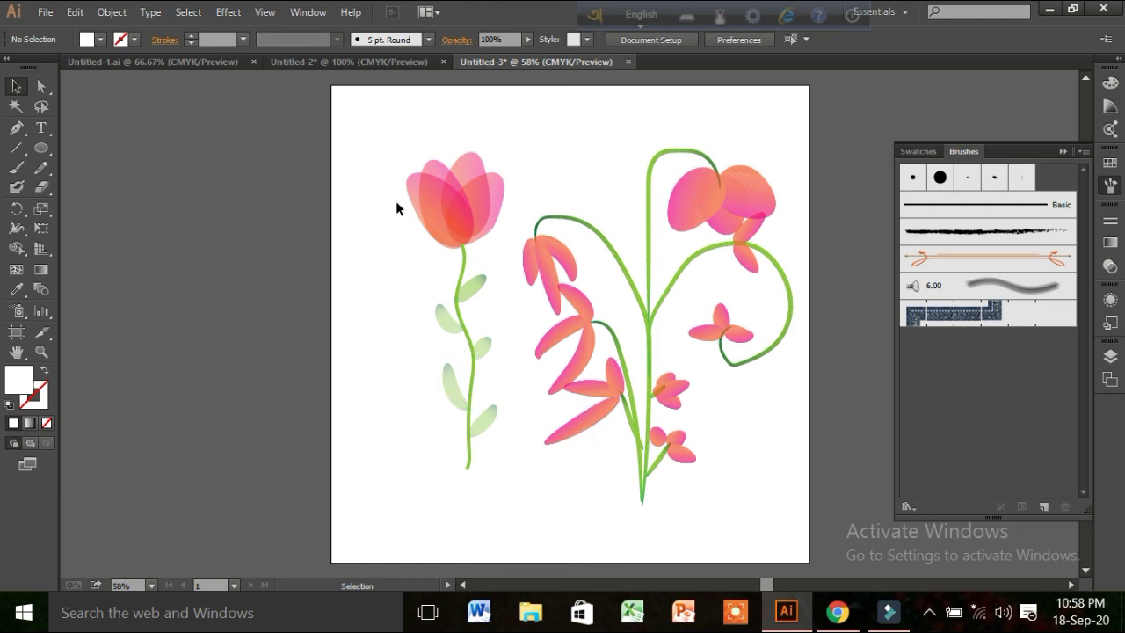
Step: Copy the flower bouquet into Untitled-2, shrink it, and place it beside the tulip
mouse_move(647, 290)
mouse_down()
mouse_move(414, 235)
mouse_move(410, 380)
mouse_move(496, 296)
mouse_up()
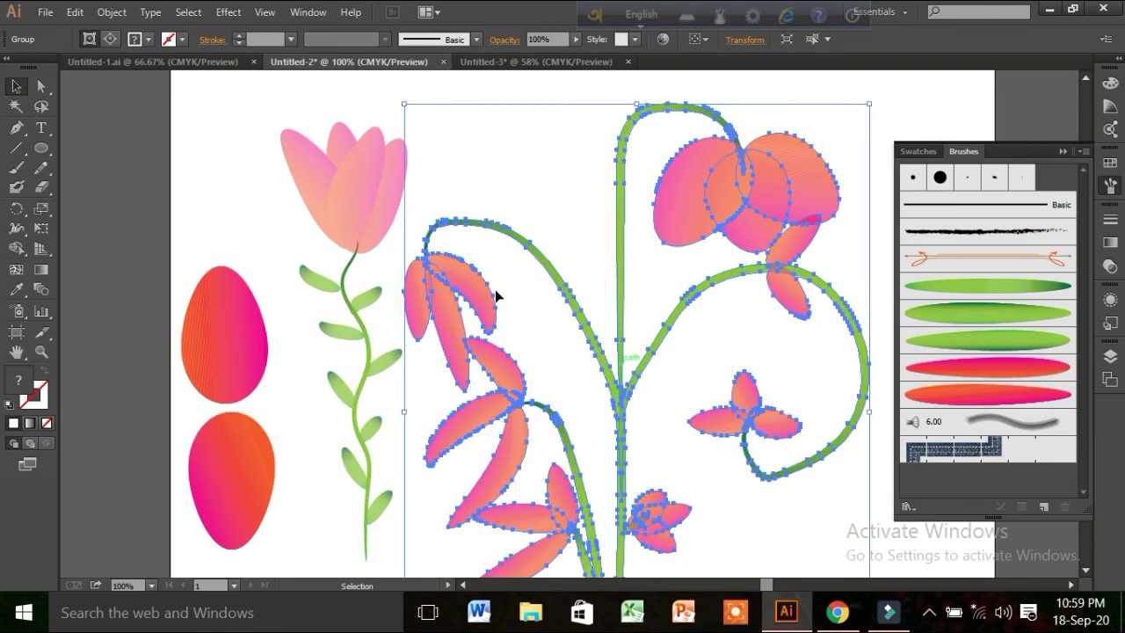
drag(404, 103, 498, 334)
drag(605, 414, 441, 215)
drag(436, 254, 480, 250)
click(661, 310)
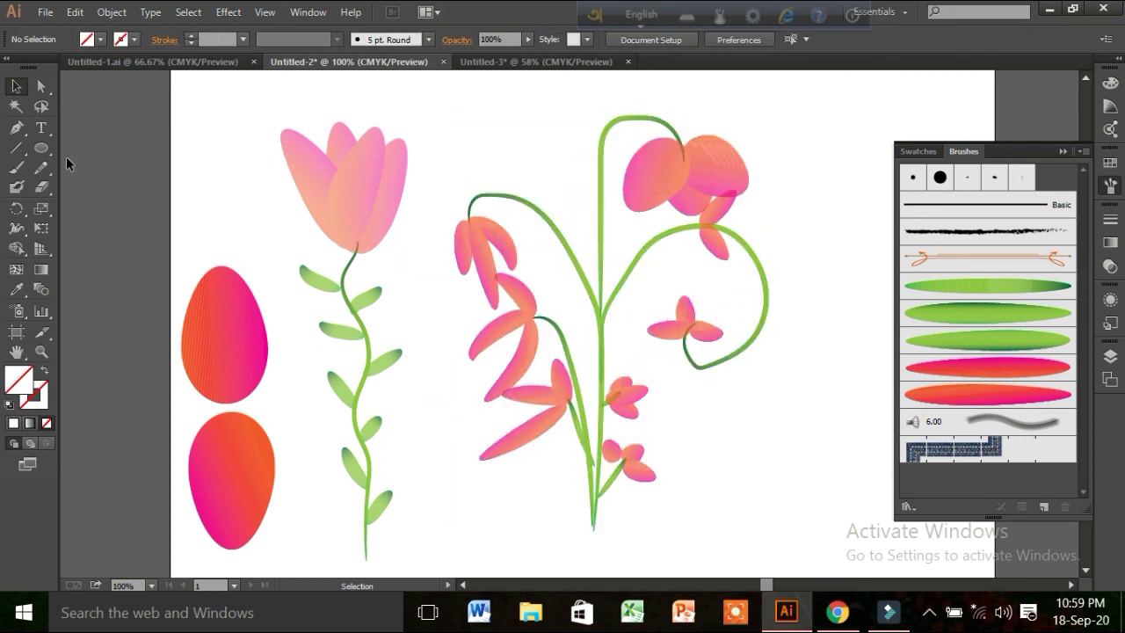
click(159, 62)
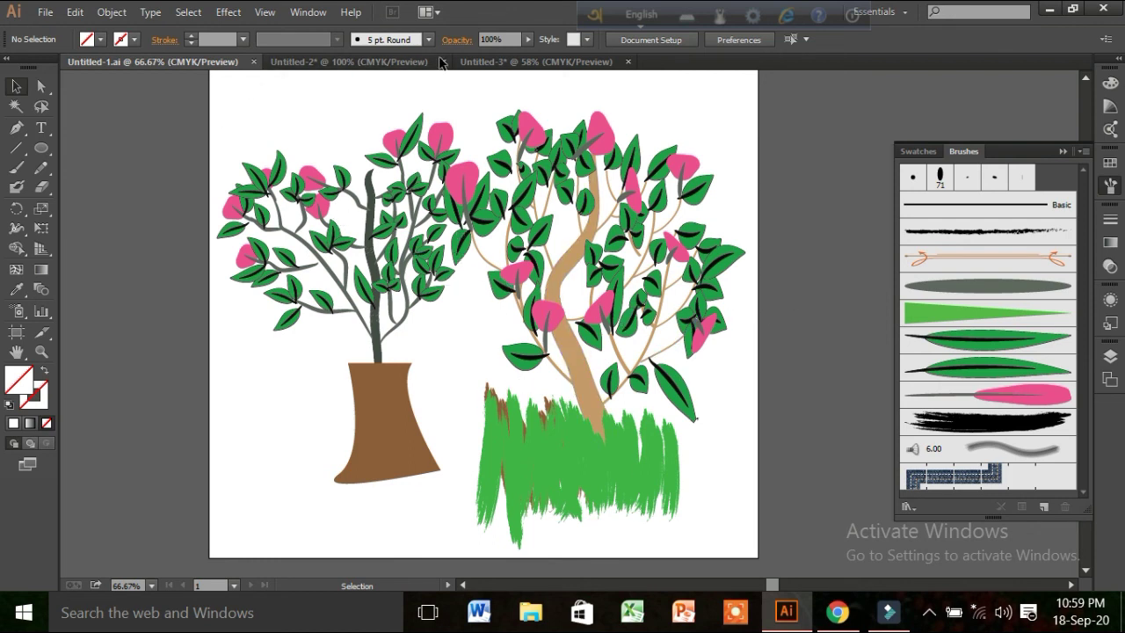
Step: Cycle through the Untitled-2, Untitled-3 and Untitled-1 documents, ending on Untitled-3
click(356, 62)
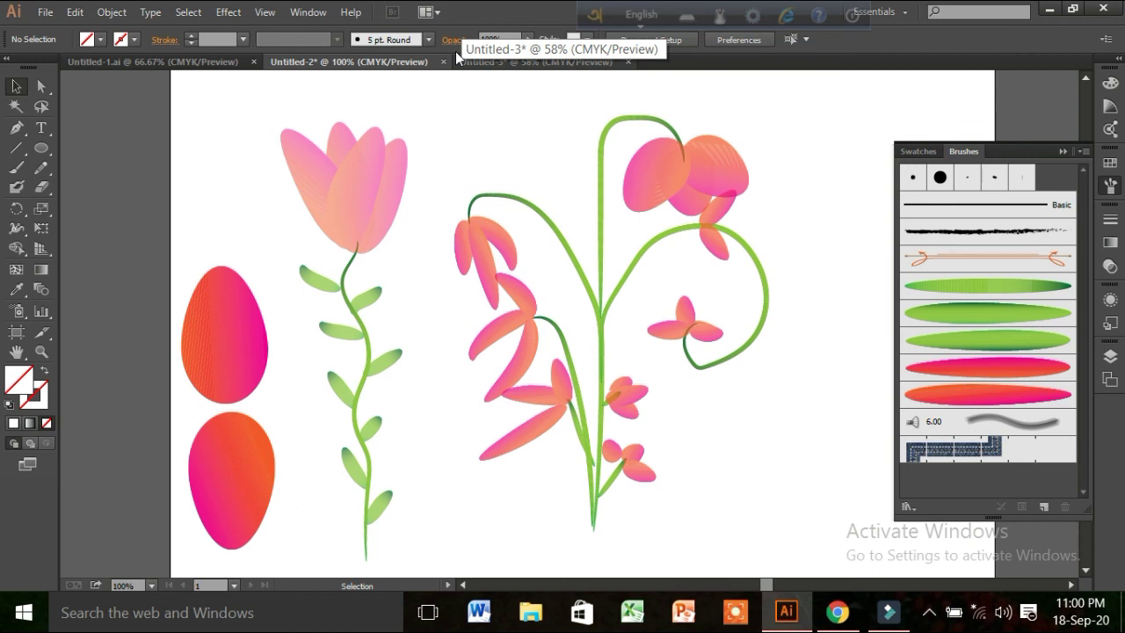
click(456, 58)
click(313, 245)
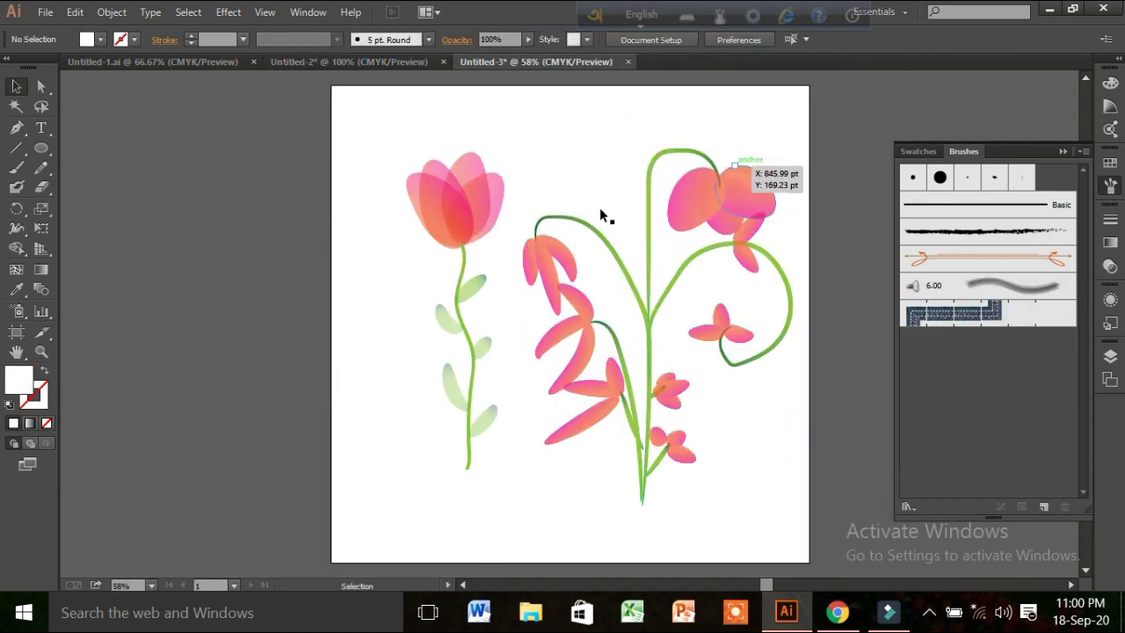
click(290, 61)
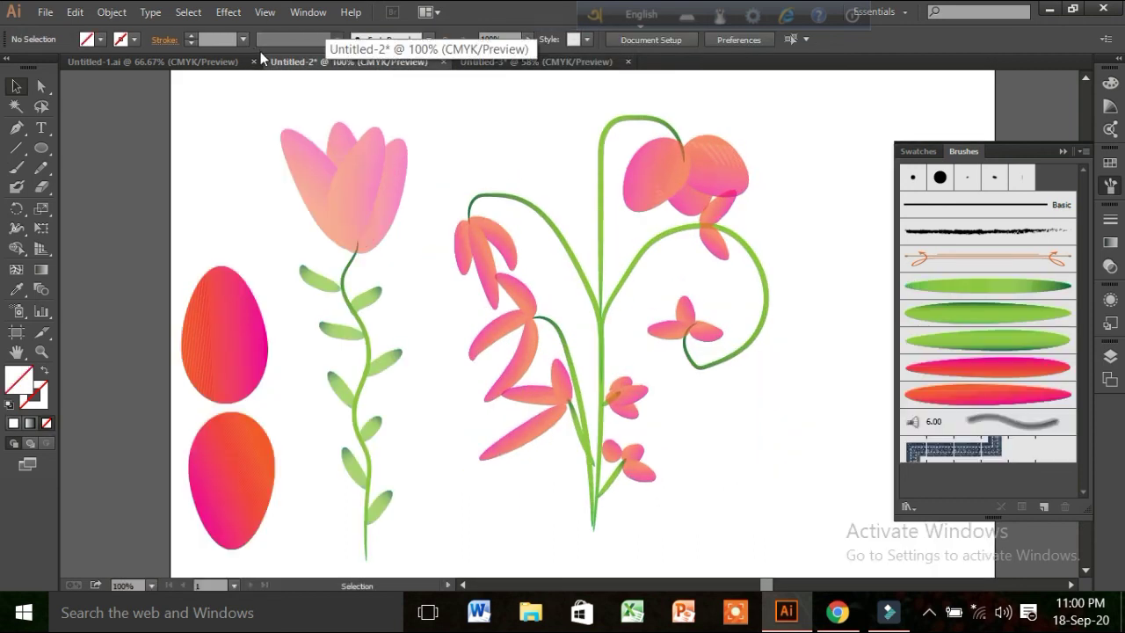
click(154, 61)
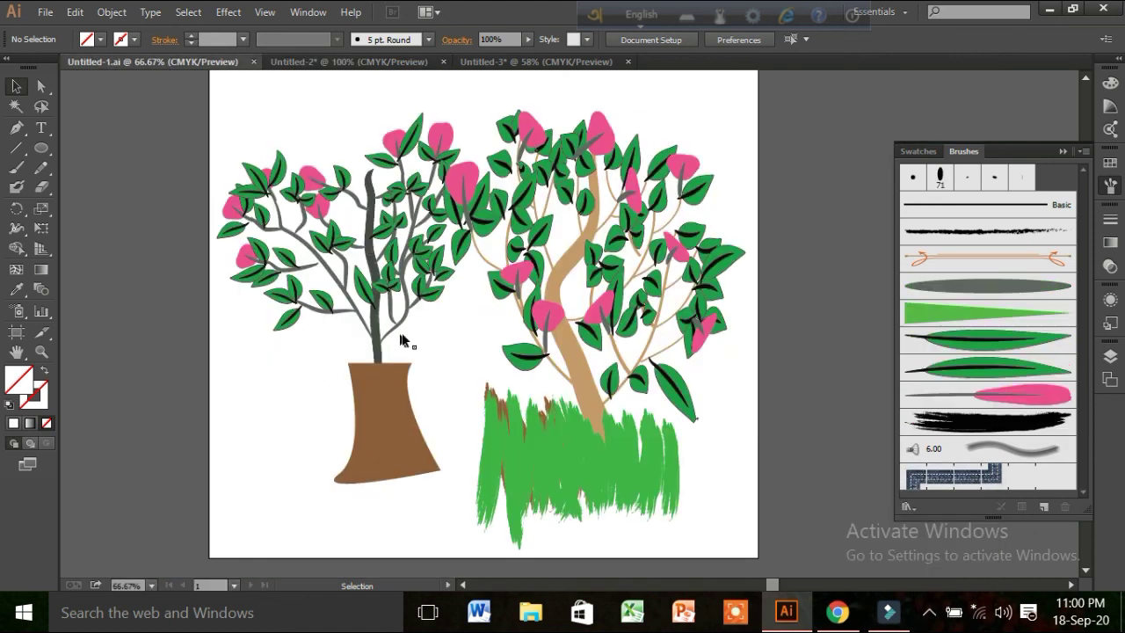
click(285, 61)
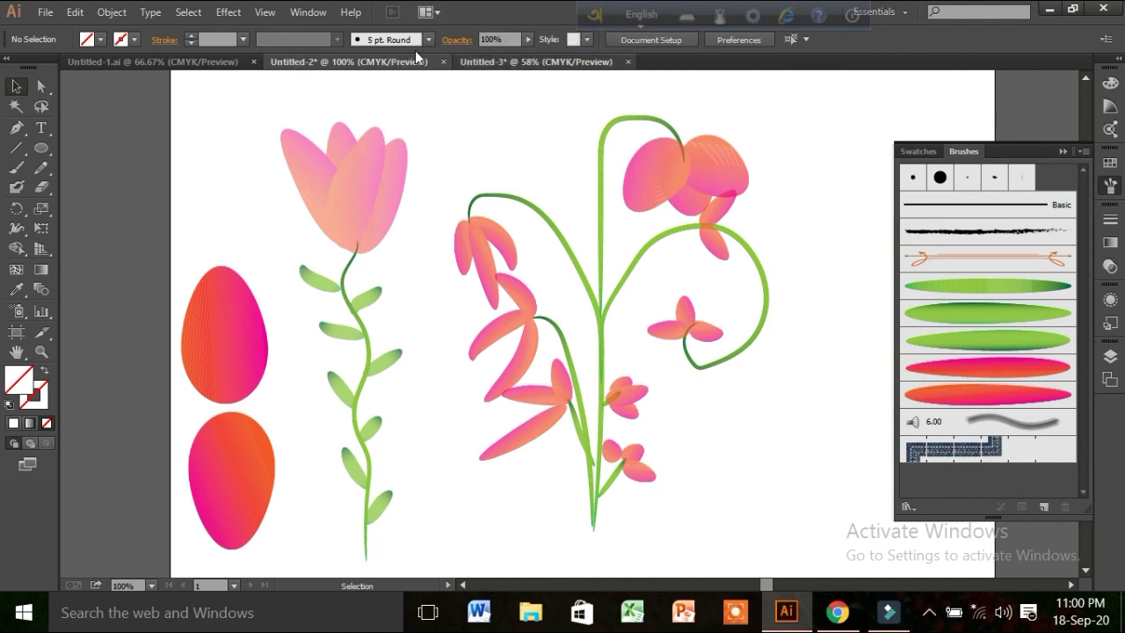
key(ctrl+Tab)
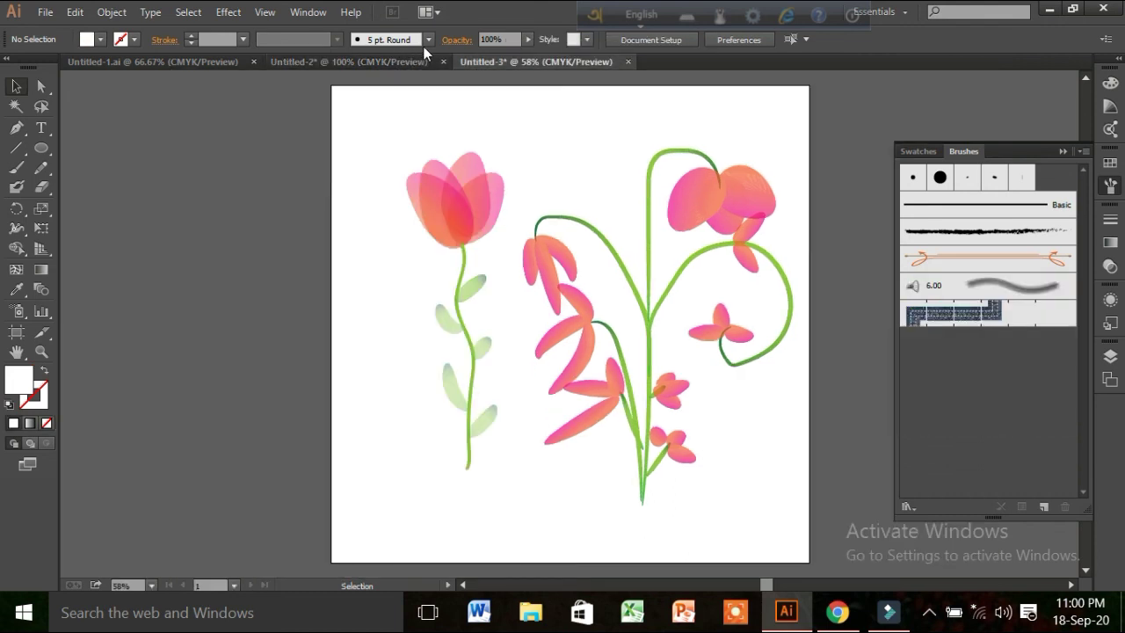